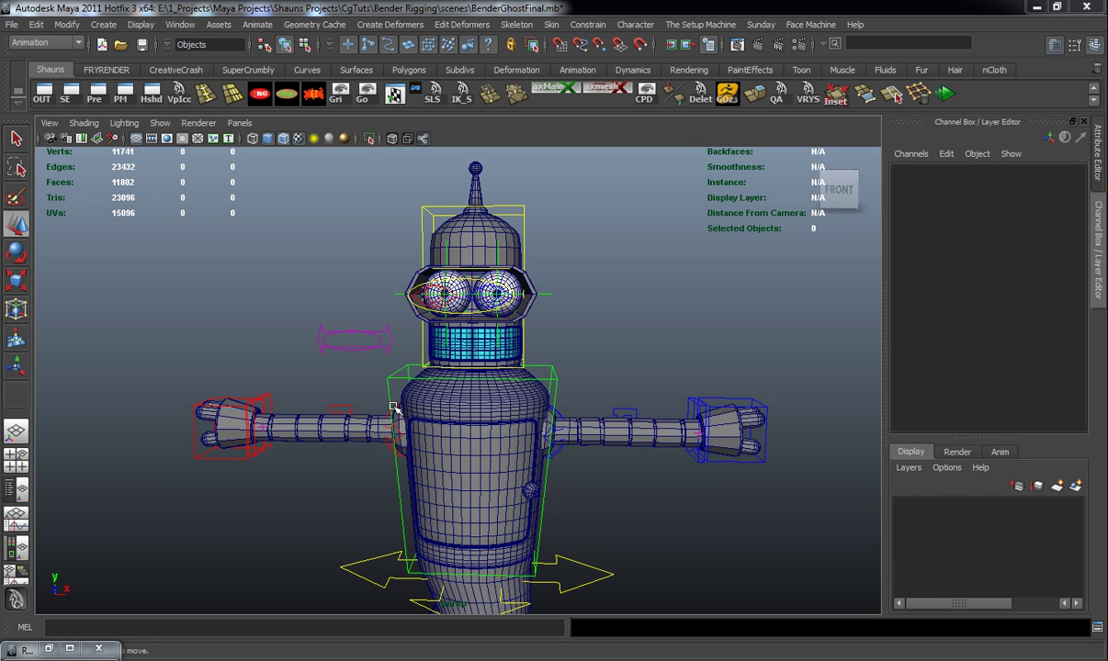
# Examine the ghost robot rig and its control curves from the front and from slightly angled views
pyautogui.keyDown('alt'); pyautogui.moveTo(414, 405); pyautogui.dragTo(414, 313, button='middle'); pyautogui.keyUp('alt')
pyautogui.keyDown('alt'); pyautogui.moveTo(413, 312); pyautogui.dragTo(361, 398, button='right'); pyautogui.keyUp('alt')
pyautogui.keyDown('alt'); pyautogui.moveTo(361, 398); pyautogui.dragTo(389, 402); pyautogui.keyUp('alt')
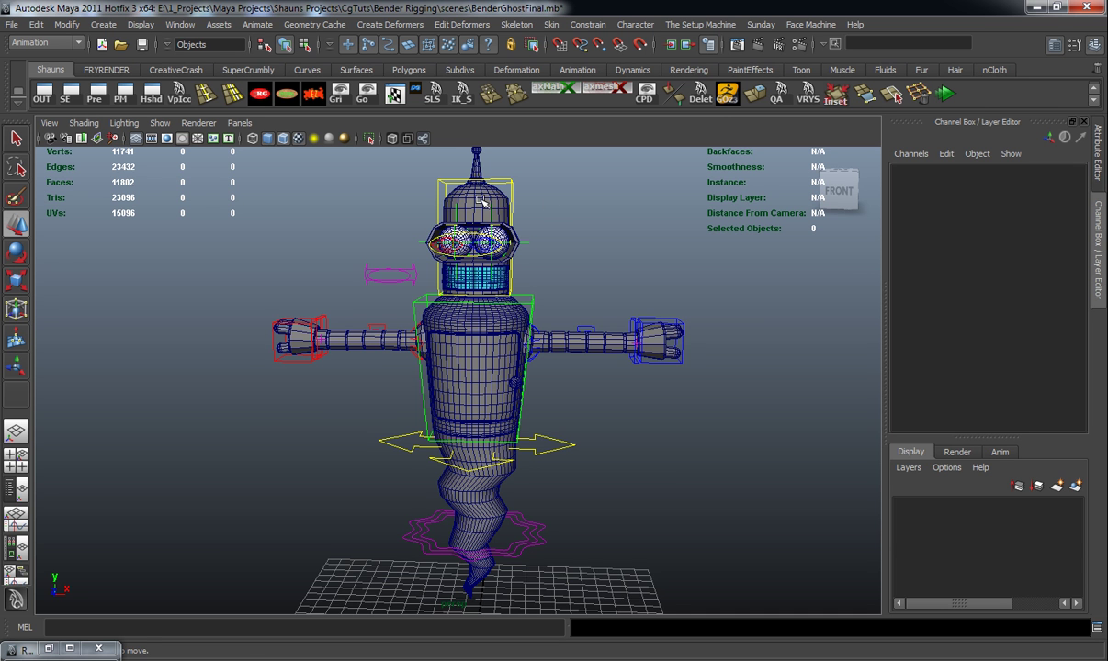
pyautogui.keyDown('alt'); pyautogui.moveTo(473, 258); pyautogui.dragTo(488, 275, button='middle'); pyautogui.keyUp('alt')
pyautogui.keyDown('alt'); pyautogui.moveTo(626, 403); pyautogui.dragTo(520, 407, button='right'); pyautogui.keyUp('alt')
pyautogui.keyDown('alt'); pyautogui.moveTo(476, 429); pyautogui.dragTo(501, 404); pyautogui.keyUp('alt')
pyautogui.keyDown('alt'); pyautogui.moveTo(501, 404); pyautogui.dragTo(503, 377, button='middle'); pyautogui.keyUp('alt')
pyautogui.keyDown('alt'); pyautogui.moveTo(503, 376); pyautogui.dragTo(469, 404); pyautogui.keyUp('alt')
pyautogui.keyDown('alt'); pyautogui.moveTo(397, 368); pyautogui.dragTo(413, 389); pyautogui.keyUp('alt')
pyautogui.keyDown('alt'); pyautogui.moveTo(484, 305); pyautogui.dragTo(490, 339, button='middle'); pyautogui.keyUp('alt')
pyautogui.keyDown('alt'); pyautogui.moveTo(434, 394); pyautogui.dragTo(514, 382); pyautogui.keyUp('alt')
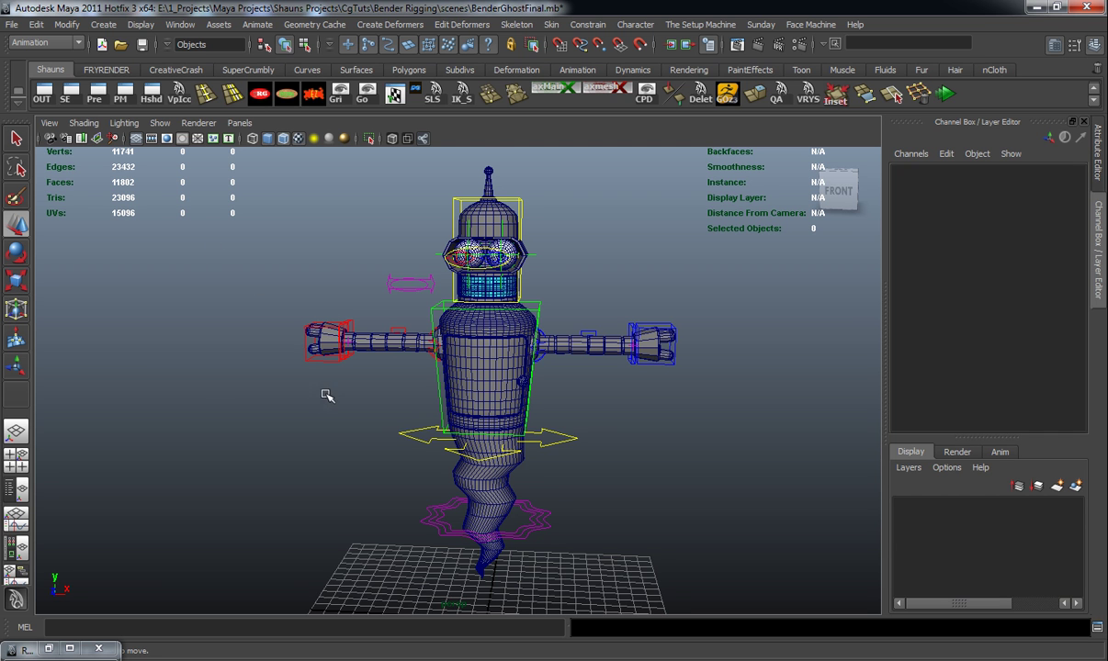
pyautogui.keyDown('alt'); pyautogui.moveTo(323, 391); pyautogui.dragTo(325, 398); pyautogui.keyUp('alt')
pyautogui.moveTo(393, 368)
pyautogui.keyDown('alt'); pyautogui.mouseDown()
pyautogui.moveTo(424, 362)
pyautogui.moveTo(410, 354)
pyautogui.mouseUp(); pyautogui.keyUp('alt')
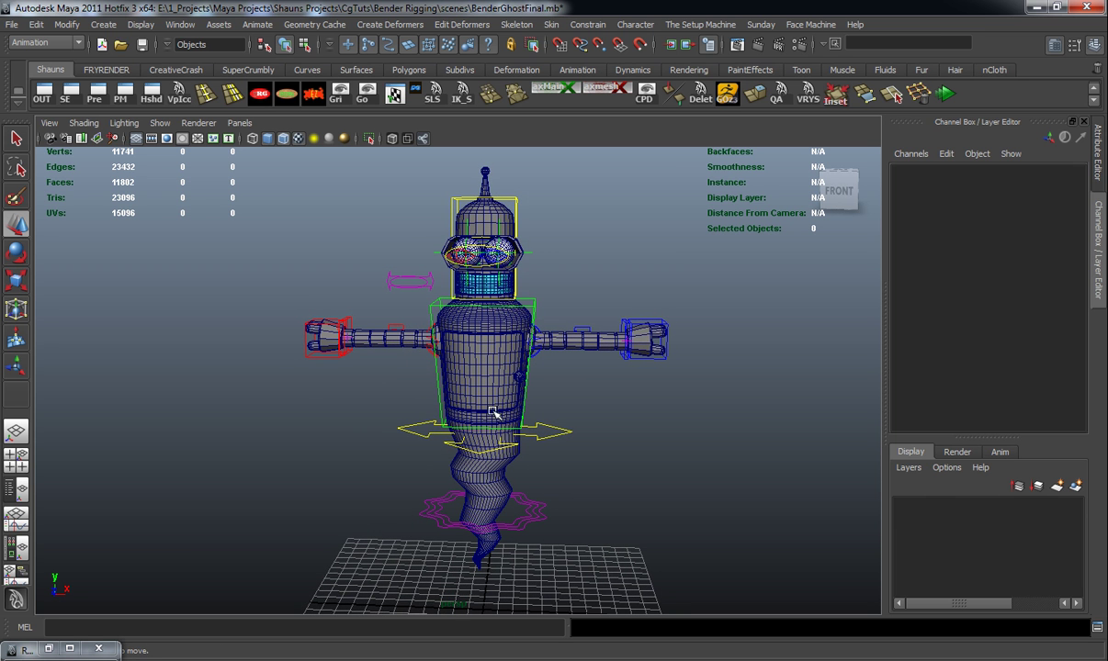
pyautogui.keyDown('alt'); pyautogui.moveTo(493, 411); pyautogui.dragTo(446, 316); pyautogui.keyUp('alt')
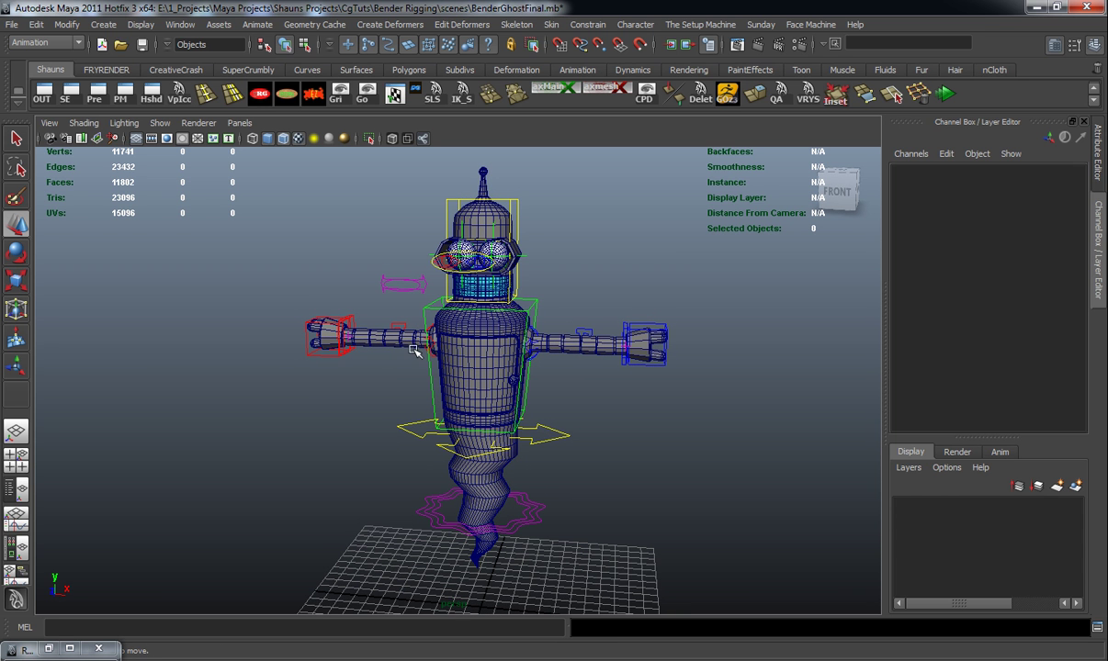
pyautogui.keyDown('alt'); pyautogui.moveTo(448, 405); pyautogui.dragTo(415, 390); pyautogui.keyUp('alt')
pyautogui.keyDown('alt'); pyautogui.moveTo(451, 274); pyautogui.dragTo(528, 469); pyautogui.keyUp('alt')
# Try scaling the whole rig with the CC_BenderMain_World control around the tail, and undo the scaling
pyautogui.click(528, 468)
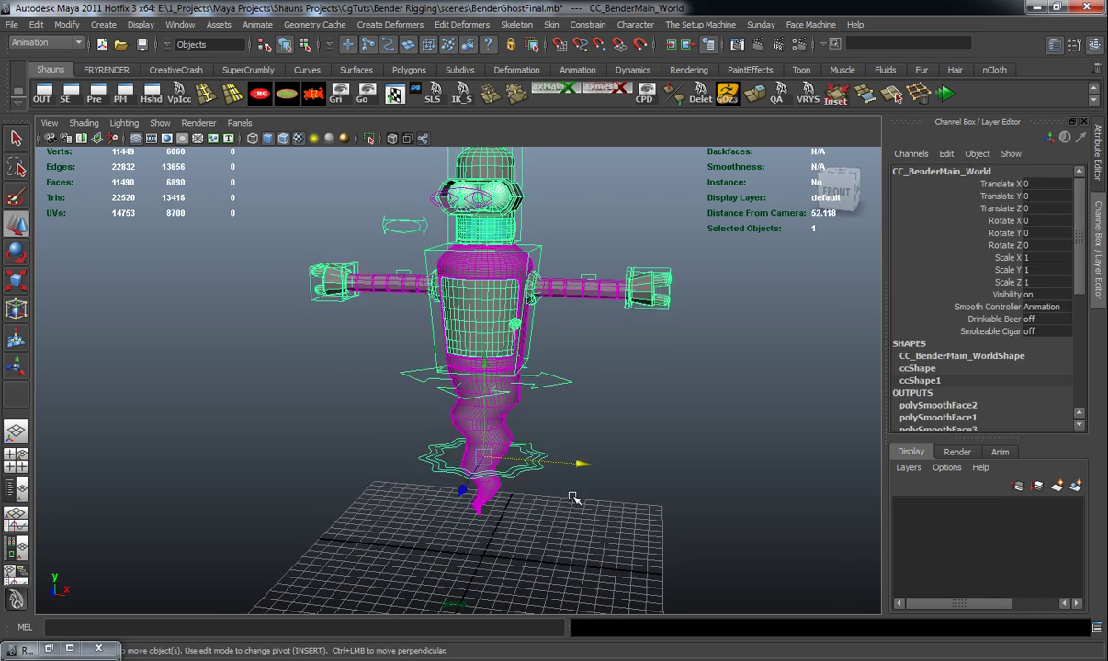
pyautogui.keyDown('alt'); pyautogui.moveTo(558, 425); pyautogui.dragTo(547, 459); pyautogui.keyUp('alt')
pyautogui.keyDown('alt'); pyautogui.moveTo(511, 341); pyautogui.dragTo(502, 401, button='right'); pyautogui.keyUp('alt')
pyautogui.keyDown('alt'); pyautogui.moveTo(502, 401); pyautogui.dragTo(501, 432, button='middle'); pyautogui.keyUp('alt')
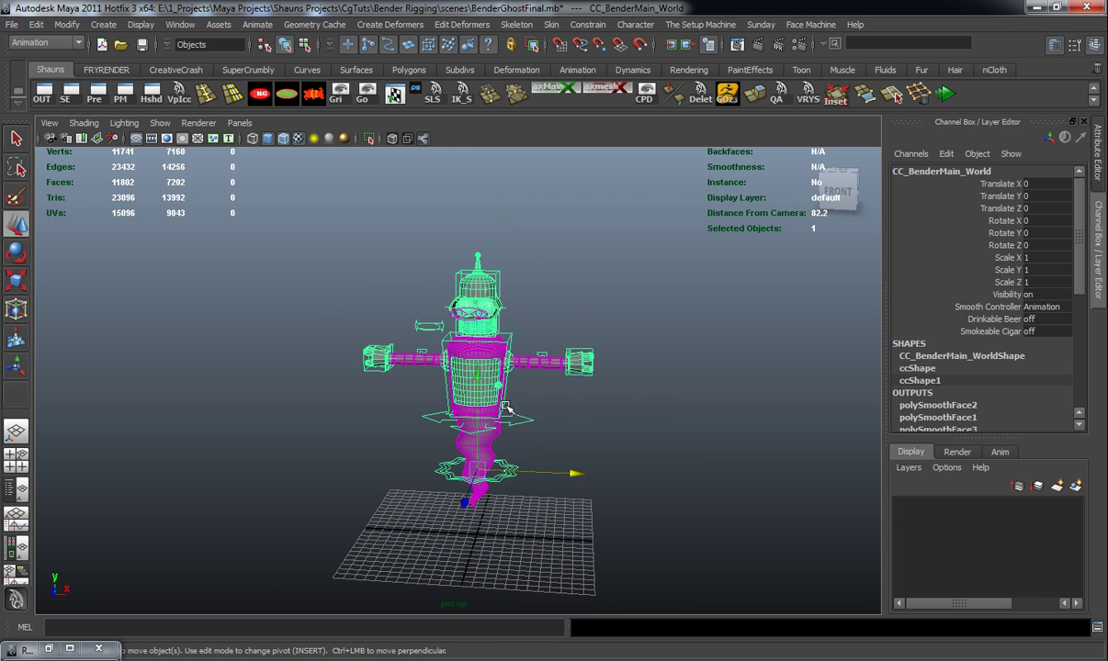
pyautogui.press('r')
pyautogui.moveTo(479, 471); pyautogui.dragTo(633, 455)
pyautogui.hotkey('ctrl', 'z')
# Try moving the whole rig freely with the world control, undo the move, and clear the selection
pyautogui.press('w')
pyautogui.moveTo(476, 469); pyautogui.dragTo(736, 430)
pyautogui.hotkey('ctrl', 'z')
pyautogui.hotkey('ctrl', 'z')
pyautogui.hotkey('ctrl', 'z')
pyautogui.click(266, 423)
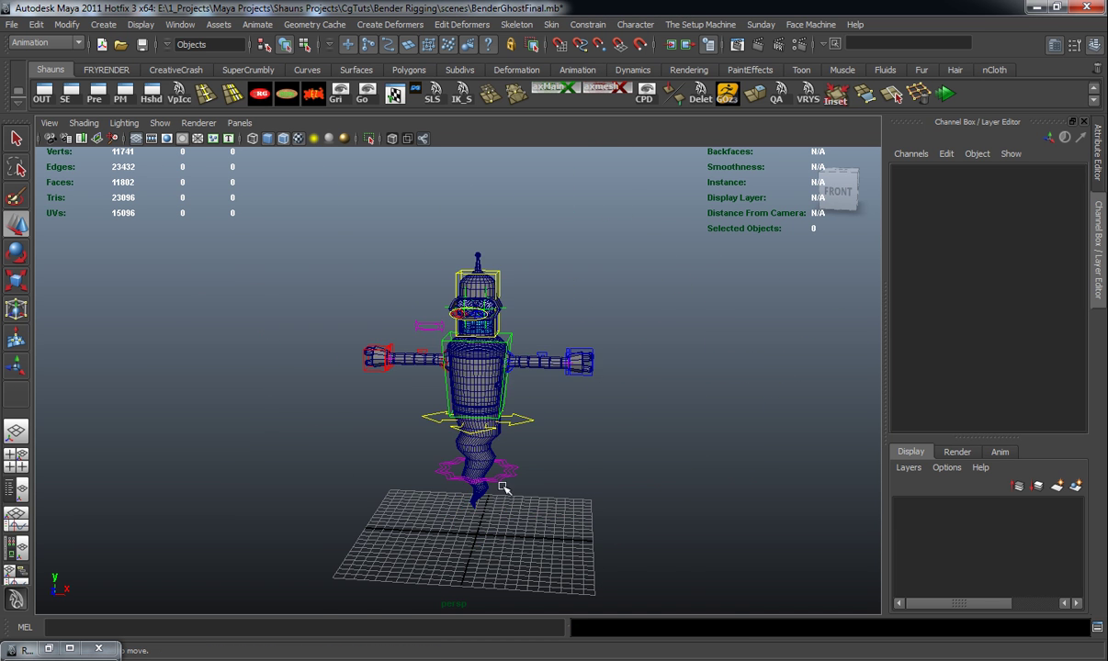
# Set Smooth Controller to Rendering on the CC_BenderMain_World control and inspect the smoothed mesh
pyautogui.keyDown('alt'); pyautogui.moveTo(557, 487); pyautogui.dragTo(568, 577, button='right'); pyautogui.keyUp('alt')
pyautogui.keyDown('alt'); pyautogui.moveTo(567, 577); pyautogui.dragTo(532, 428, button='middle'); pyautogui.keyUp('alt')
pyautogui.click(503, 395)
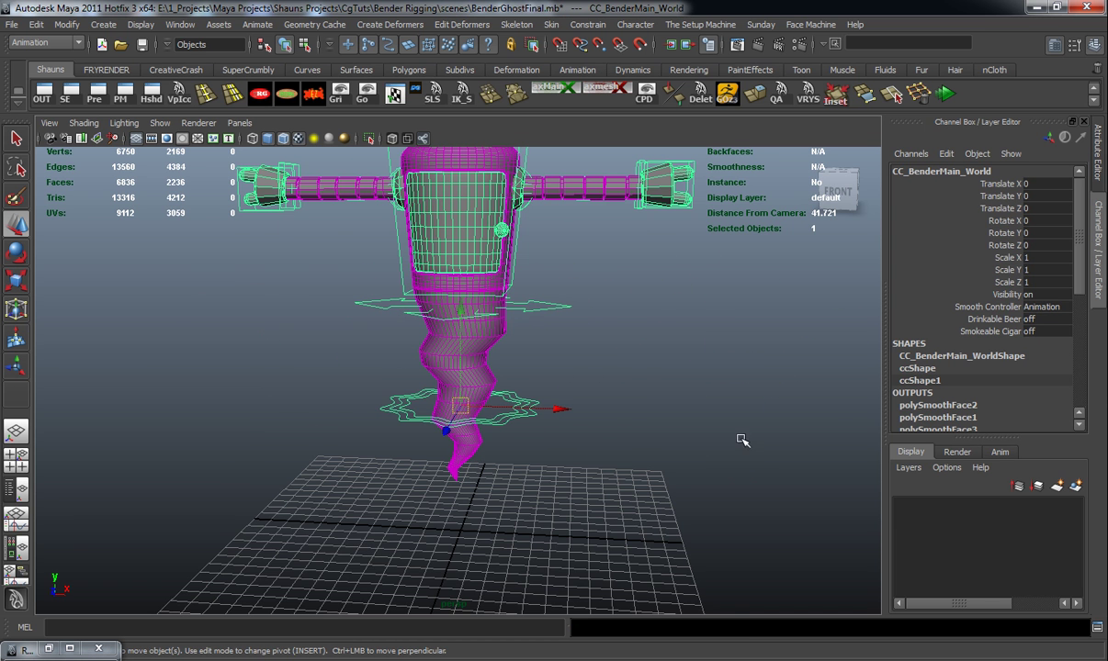
pyautogui.click(1044, 308)
pyautogui.click(1048, 334)
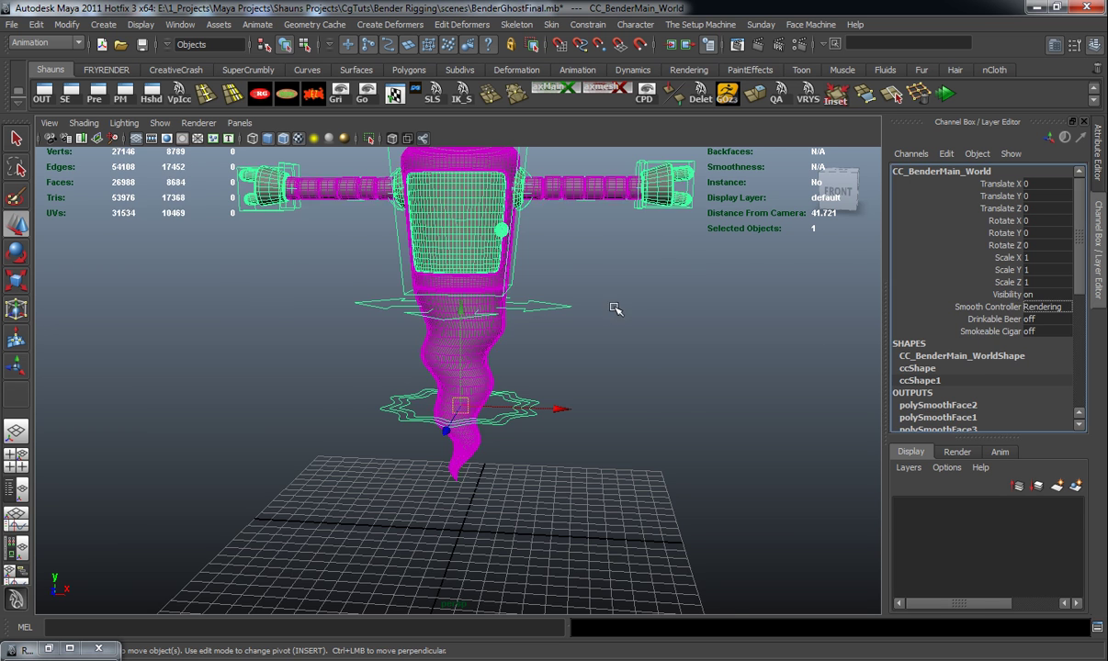
pyautogui.scroll(3, 643, 395)
pyautogui.click(643, 395)
pyautogui.hotkey('ctrl', 'z')
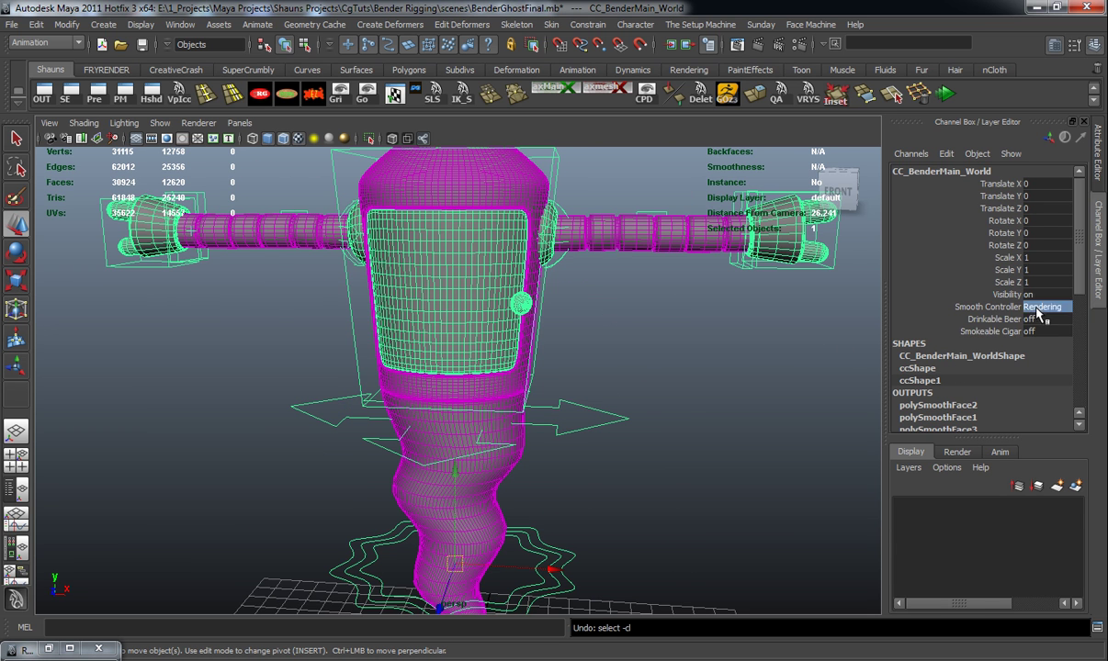
# Set the world control's Smooth Controller to BiteMyEctoPlasmicShootAss and inspect the denser mesh without a selection
pyautogui.click(1044, 307)
pyautogui.click(1040, 353)
pyautogui.scroll(-3, 647, 395)
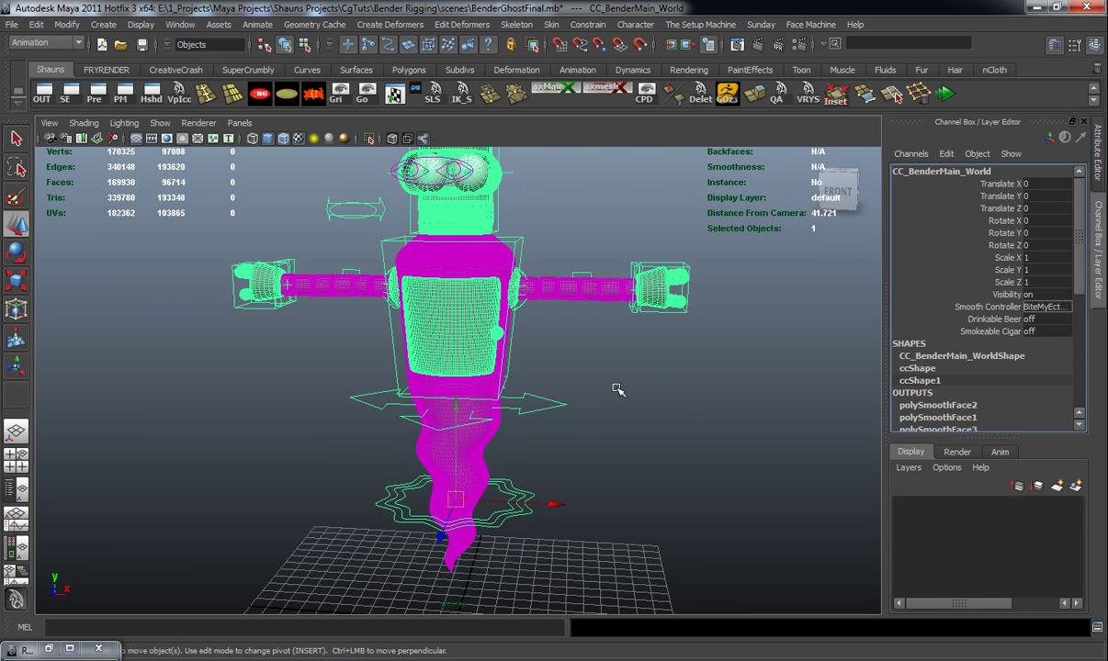
pyautogui.click(639, 450)
pyautogui.keyDown('alt'); pyautogui.moveTo(630, 446); pyautogui.dragTo(618, 415); pyautogui.keyUp('alt')
pyautogui.keyDown('alt'); pyautogui.moveTo(614, 414); pyautogui.dragTo(602, 331, button='middle'); pyautogui.keyUp('alt')
pyautogui.keyDown('alt'); pyautogui.moveTo(602, 331); pyautogui.dragTo(574, 396, button='right'); pyautogui.keyUp('alt')
pyautogui.keyDown('alt'); pyautogui.moveTo(574, 396); pyautogui.dragTo(574, 398); pyautogui.keyUp('alt')
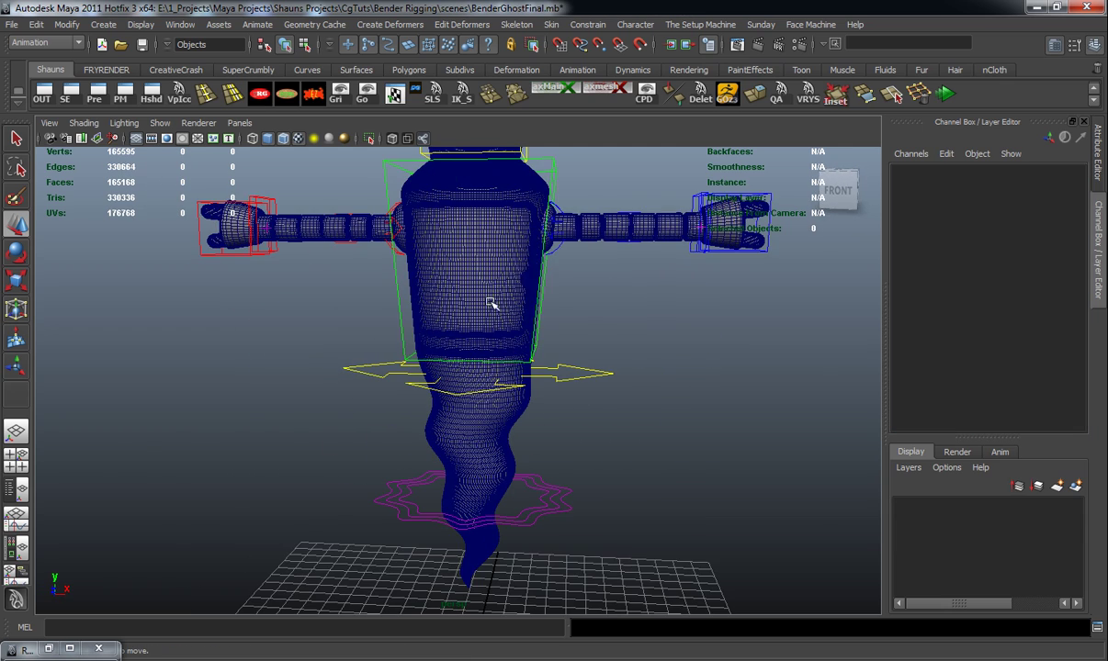
# Set Smooth Controller back to Animation on the CC_BenderMain_World control
pyautogui.click(544, 490)
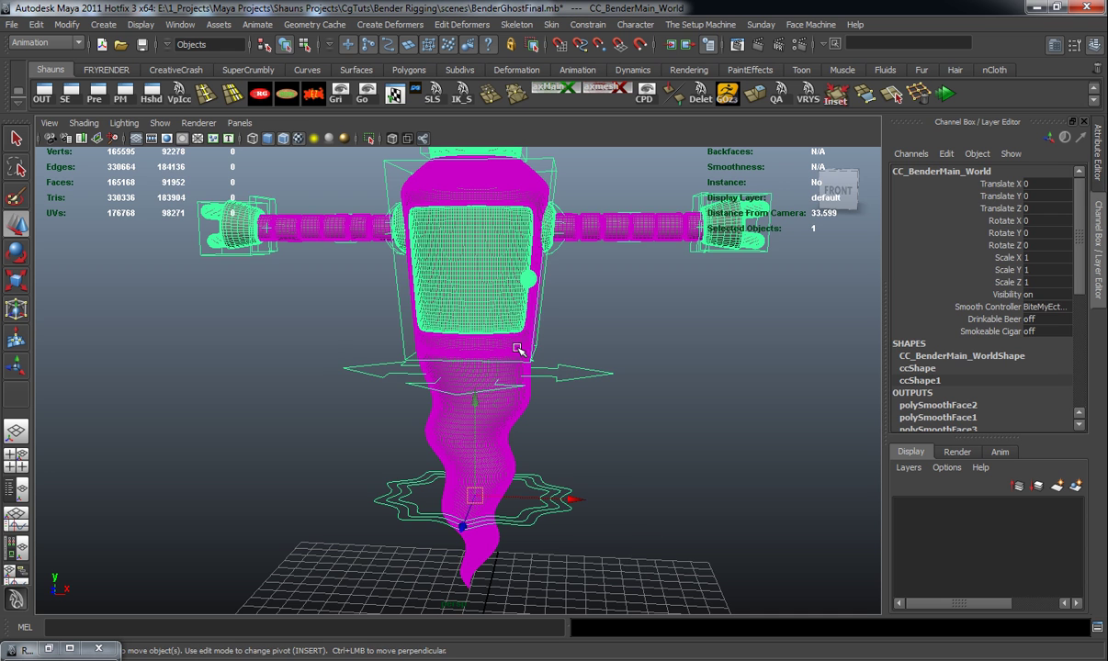
pyautogui.click(1046, 310)
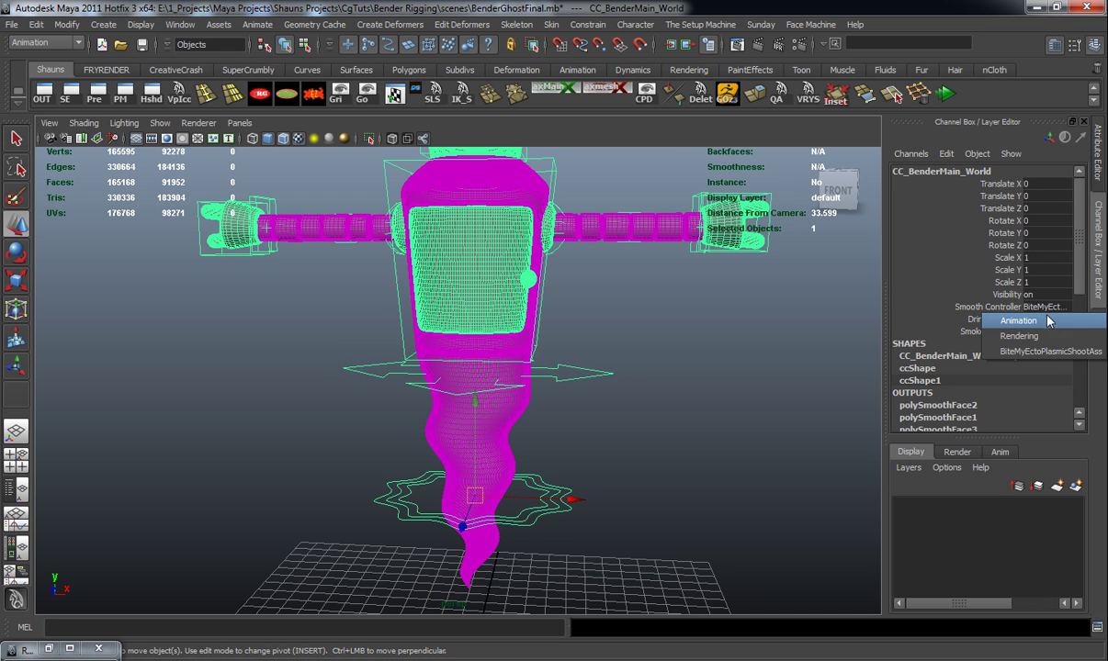
pyautogui.click(1046, 324)
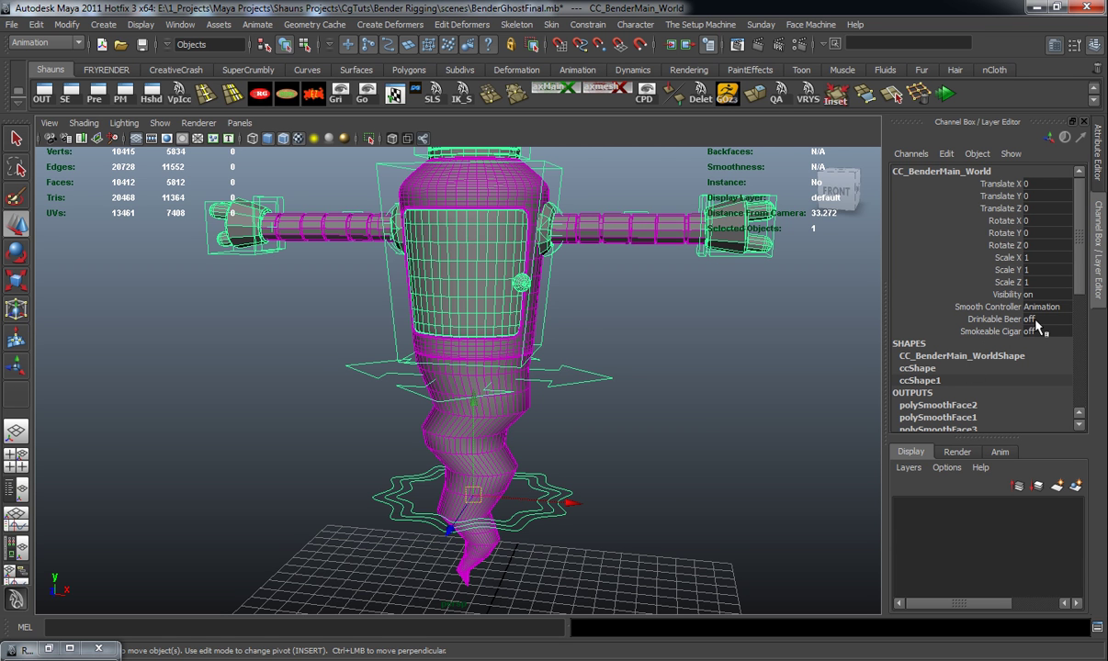
# Turn on Drinkable Beer for the world control and clear the selection
pyautogui.click(1034, 318)
pyautogui.click(990, 334)
pyautogui.click(675, 393)
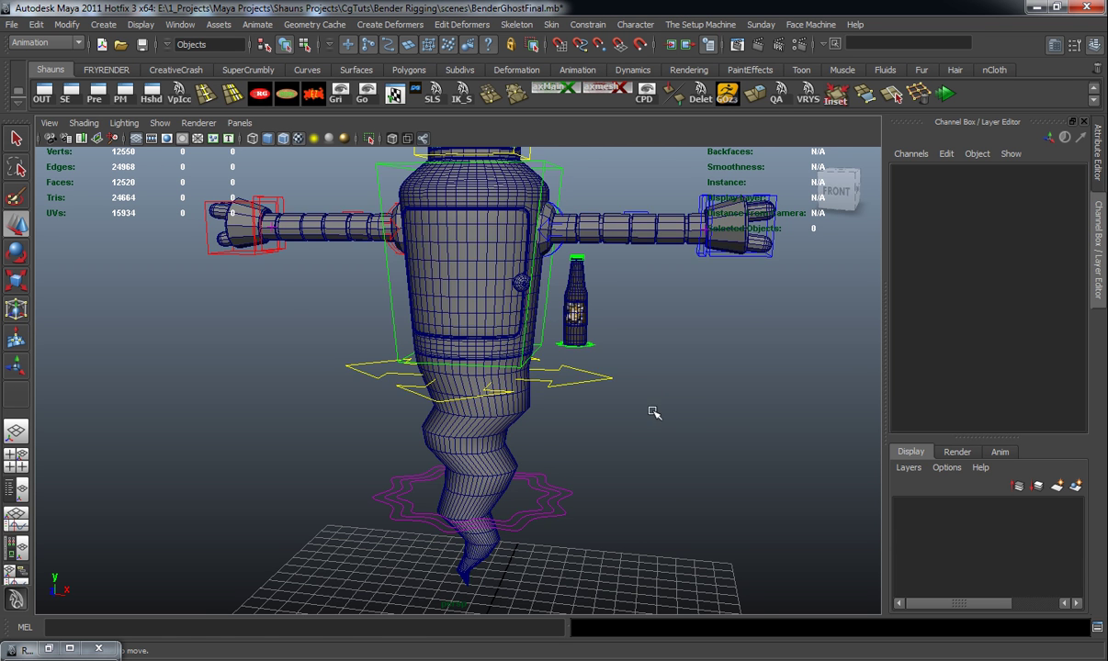
# Try scaling the rig with the world control while the beer bottle is shown, and undo the scaling
pyautogui.keyDown('alt'); pyautogui.moveTo(648, 415); pyautogui.dragTo(590, 400); pyautogui.keyUp('alt')
pyautogui.click(548, 487)
pyautogui.press('r')
pyautogui.moveTo(469, 496); pyautogui.dragTo(144, 506)
pyautogui.hotkey('ctrl', 'z')
pyautogui.hotkey('ctrl', 'z')
pyautogui.hotkey('ctrl', 'z')
pyautogui.hotkey('ctrl', 'z')
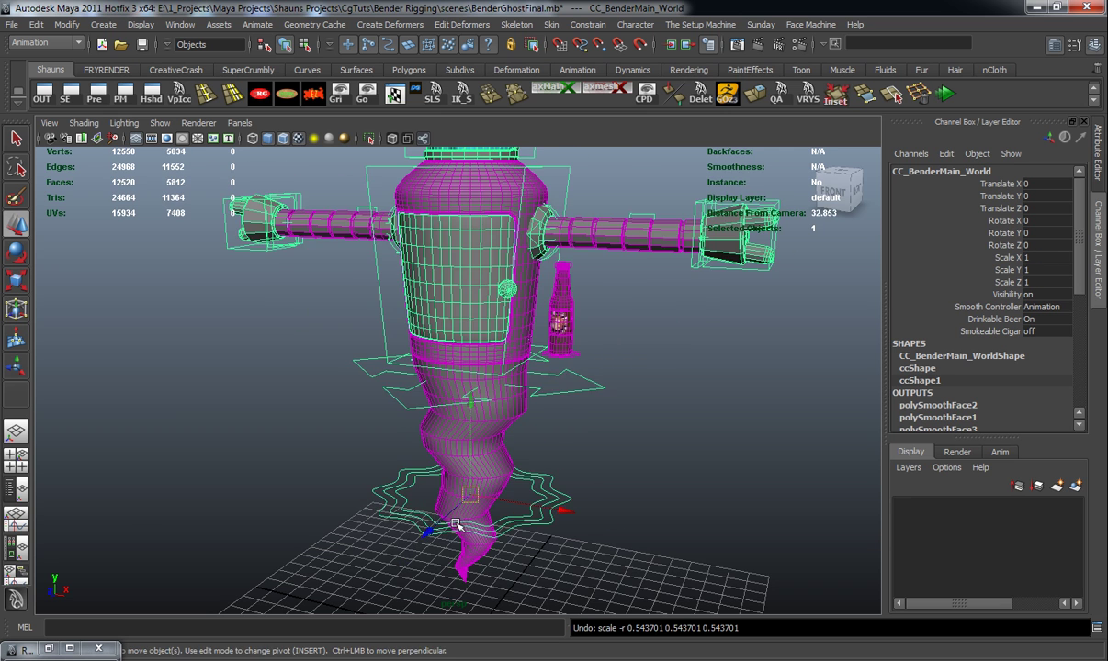
# Try moving the rig about -7.55 units along X away from the beer bottle, and undo the move
pyautogui.moveTo(560, 517); pyautogui.dragTo(594, 517)
pyautogui.hotkey('ctrl', 'z')
pyautogui.moveTo(595, 518); pyautogui.dragTo(435, 482, button='middle')
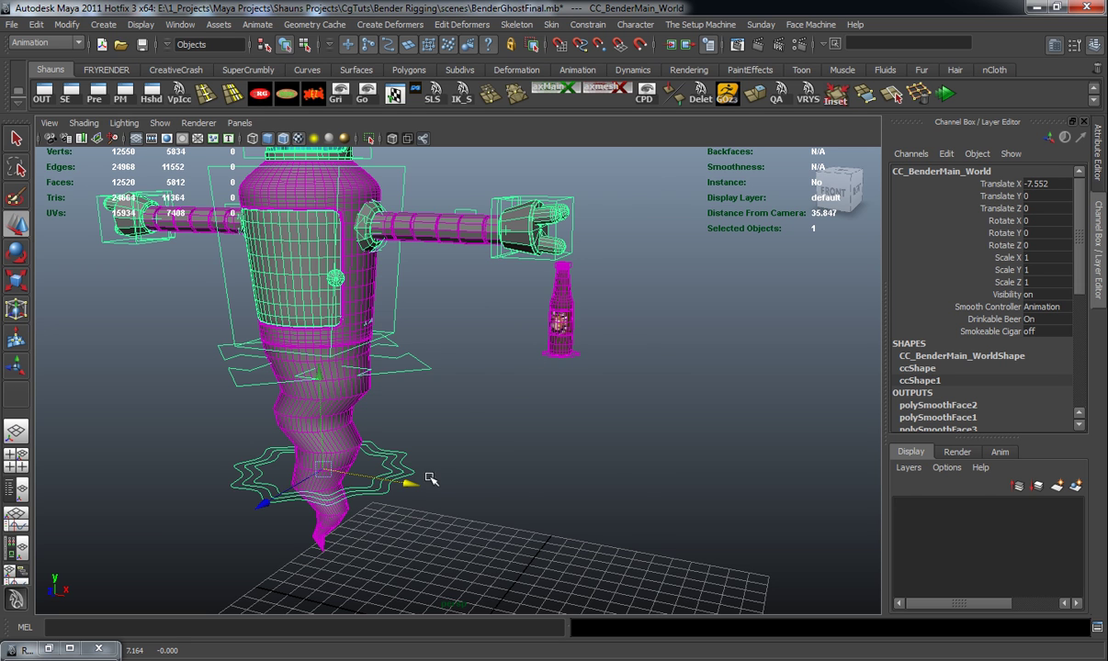
pyautogui.keyDown('alt'); pyautogui.moveTo(408, 487); pyautogui.dragTo(537, 467); pyautogui.keyUp('alt')
pyautogui.hotkey('ctrl', 'z')
pyautogui.hotkey('ctrl', 'z')
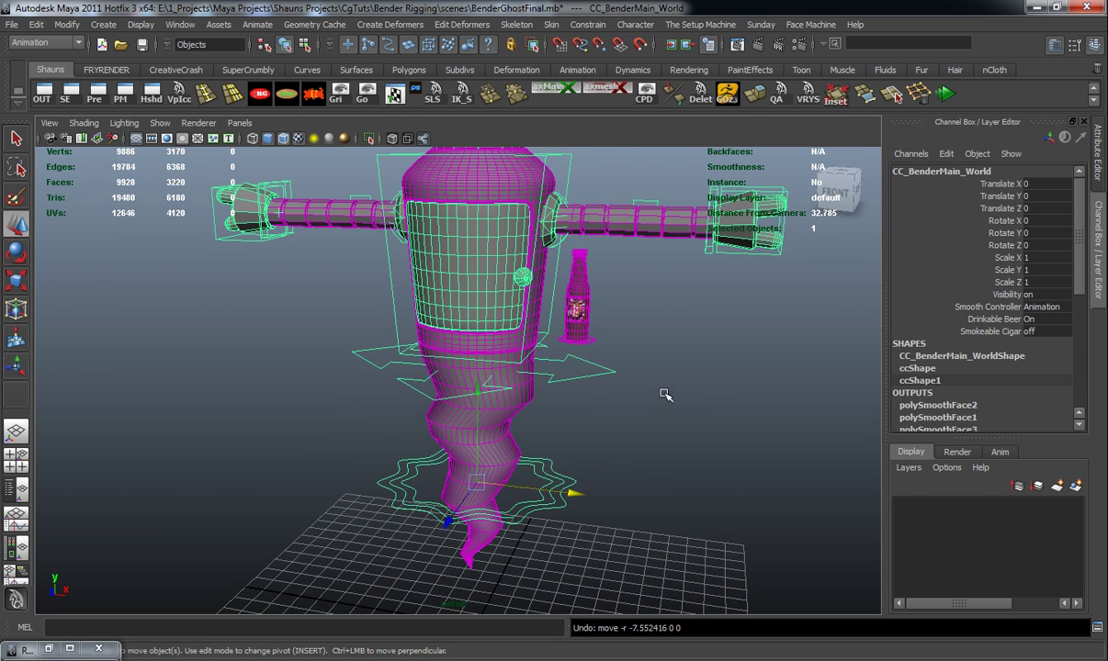
# Turn Drinkable Beer off and Smokeable Cigar on for the world control
pyautogui.click(1033, 332)
pyautogui.click(1044, 336)
pyautogui.click(1038, 332)
pyautogui.click(1042, 362)
pyautogui.keyDown('alt'); pyautogui.moveTo(690, 375); pyautogui.dragTo(608, 353); pyautogui.keyUp('alt')
pyautogui.click(658, 373)
# Try moving the rig along X with the world control while the cigar is shown, and undo the move
pyautogui.keyDown('alt'); pyautogui.moveTo(611, 358); pyautogui.dragTo(579, 369, button='middle'); pyautogui.keyUp('alt')
pyautogui.click(546, 501)
pyautogui.moveTo(562, 496); pyautogui.dragTo(624, 506)
pyautogui.hotkey('ctrl', 'z')
pyautogui.hotkey('ctrl', 'z')
pyautogui.hotkey('ctrl', 'z')
# Try scaling the rig uniformly to about 1.17 with the cigar shown, and undo the scaling
pyautogui.press('r')
pyautogui.moveTo(470, 488); pyautogui.dragTo(606, 398)
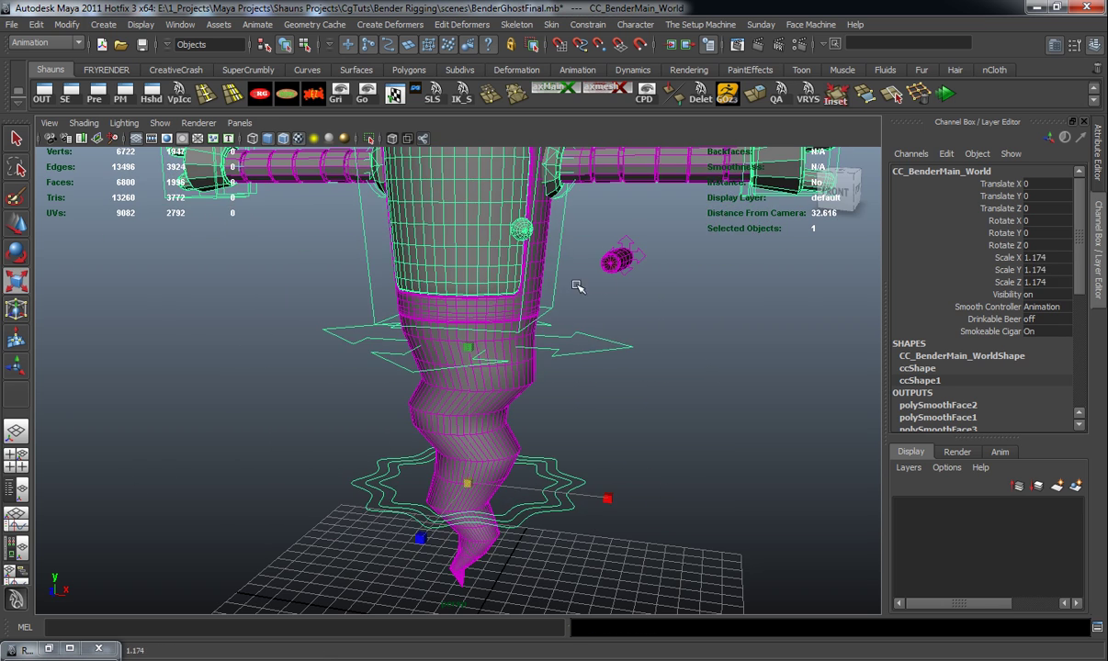
pyautogui.hotkey('ctrl', 'z')
# Try a small free move of the world control, undo it, and turn Smokeable Cigar off
pyautogui.press('w')
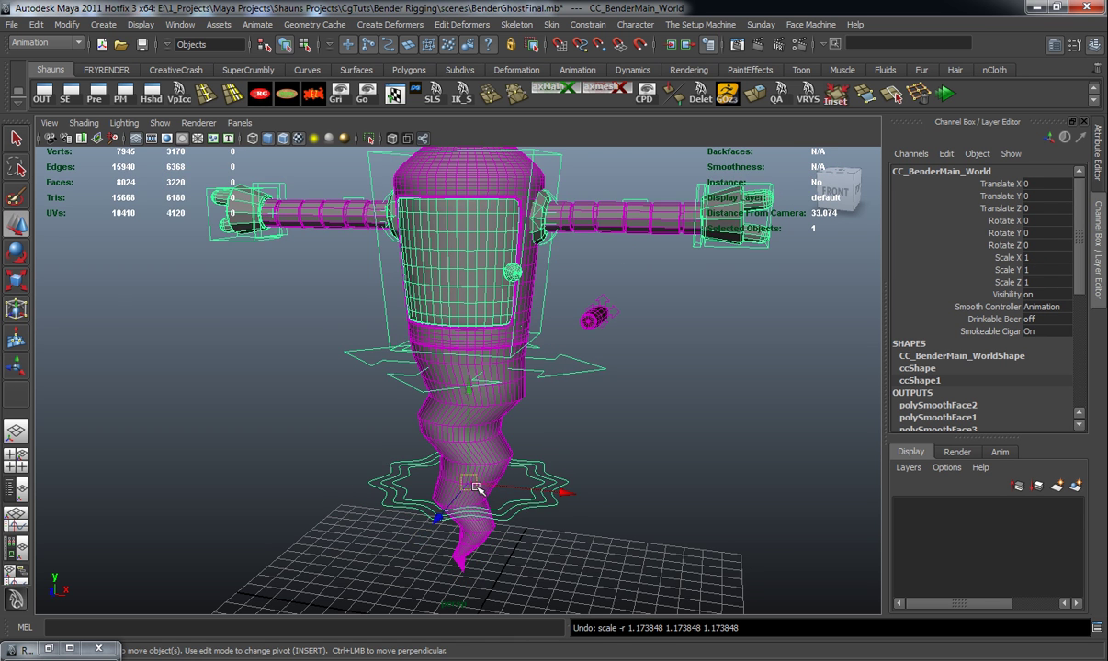
pyautogui.moveTo(467, 485)
pyautogui.mouseDown()
pyautogui.moveTo(450, 493)
pyautogui.moveTo(487, 490)
pyautogui.mouseUp()
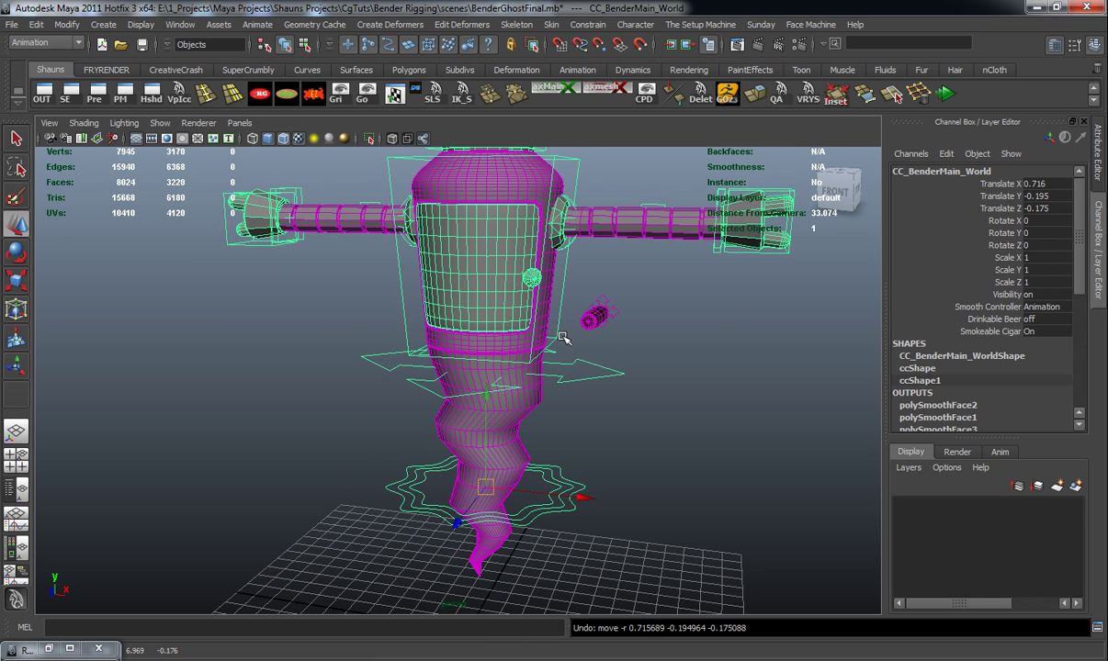
pyautogui.hotkey('ctrl', 'z')
pyautogui.click(1039, 334)
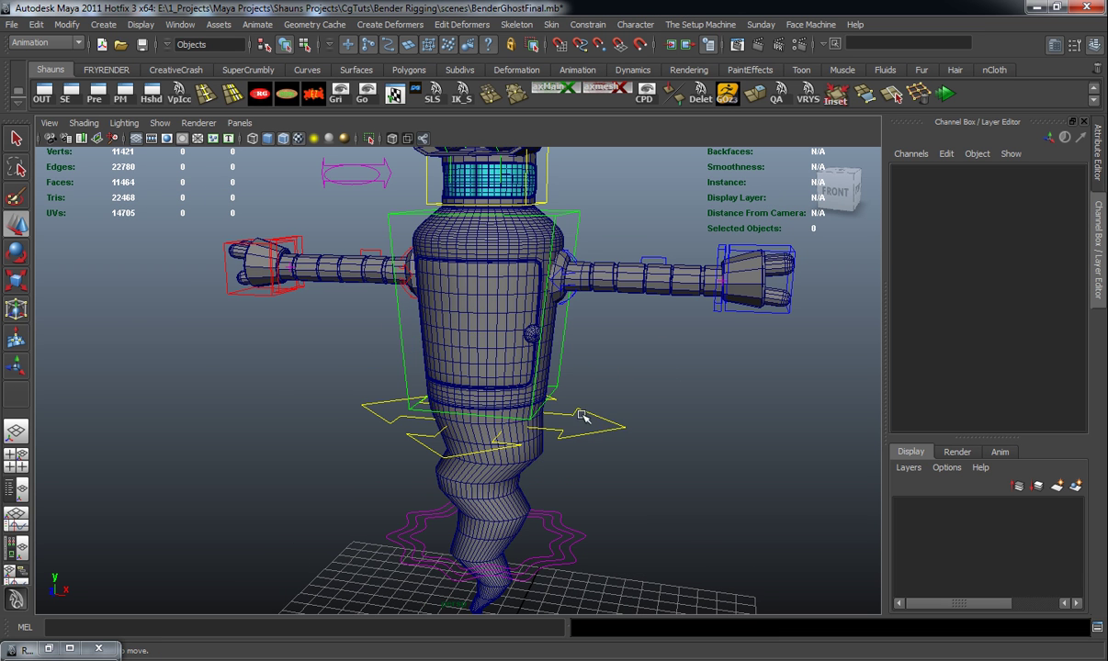
# Try changing the Tail Rotate channels of the Cc_TailWiggle arrow control, and undo the change
pyautogui.click(589, 420)
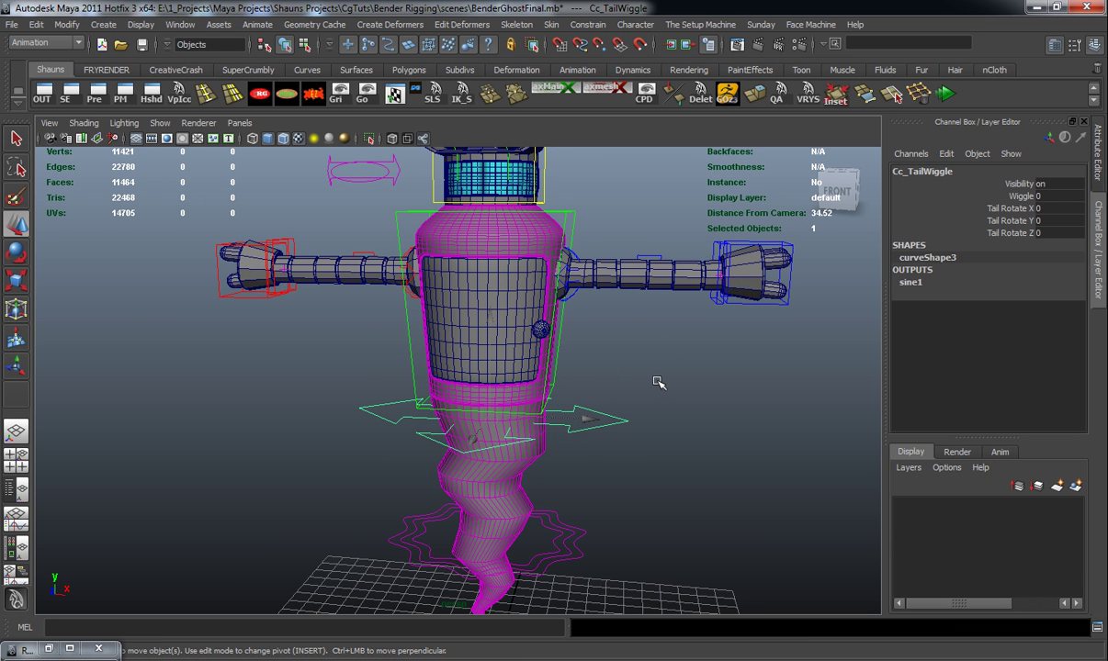
pyautogui.keyDown('alt'); pyautogui.moveTo(698, 362); pyautogui.dragTo(866, 299); pyautogui.keyUp('alt')
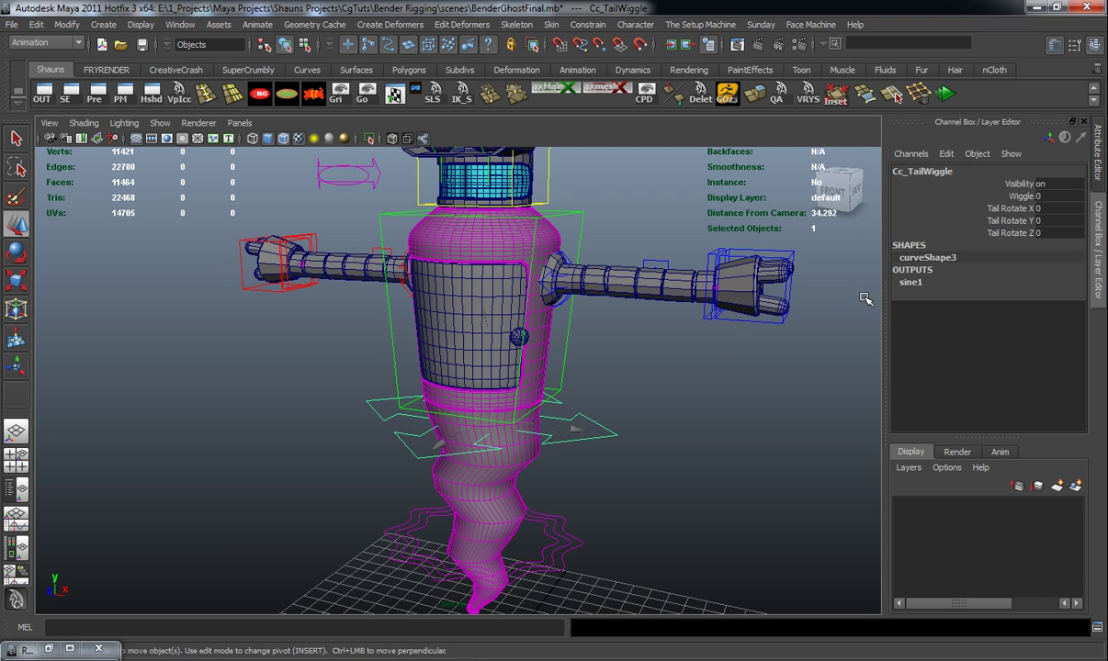
pyautogui.moveTo(1016, 210); pyautogui.dragTo(1009, 222)
pyautogui.moveTo(726, 317); pyautogui.dragTo(737, 391, button='middle')
pyautogui.hotkey('ctrl', 'z')
# Try out the Wiggle channel of the Cc_TailWiggle control and set its value to 0
pyautogui.click(1013, 197)
pyautogui.keyDown('alt'); pyautogui.moveTo(645, 411); pyautogui.dragTo(677, 415); pyautogui.keyUp('alt')
pyautogui.keyDown('alt'); pyautogui.moveTo(662, 459); pyautogui.dragTo(658, 402, button='middle'); pyautogui.keyUp('alt')
pyautogui.doubleClick(1040, 197)
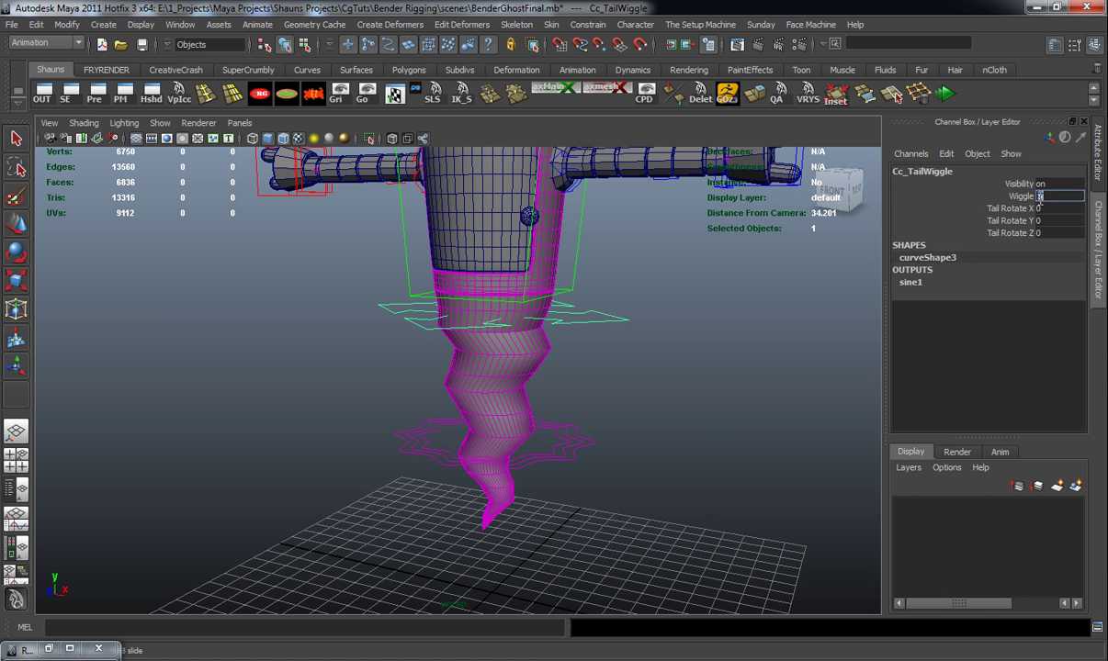
pyautogui.press('Return')
# Swing the chest door open by setting Door Movements to 5 on the CC_BodyMain control, and inspect the cavity
pyautogui.click(629, 275)
pyautogui.click(575, 260)
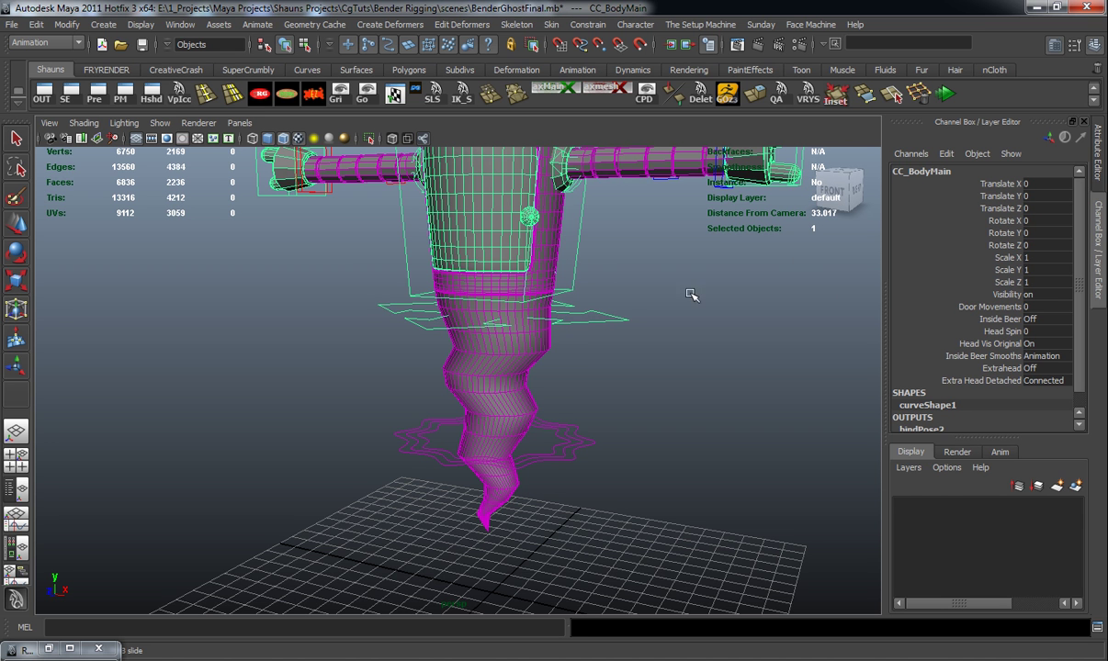
pyautogui.click(990, 308)
pyautogui.moveTo(715, 330); pyautogui.dragTo(801, 337, button='middle')
pyautogui.keyDown('alt'); pyautogui.moveTo(684, 294); pyautogui.dragTo(669, 384, button='middle'); pyautogui.keyUp('alt')
pyautogui.keyDown('alt'); pyautogui.moveTo(570, 377); pyautogui.dragTo(595, 363); pyautogui.keyUp('alt')
pyautogui.keyDown('alt'); pyautogui.moveTo(512, 369); pyautogui.dragTo(480, 337); pyautogui.keyUp('alt')
pyautogui.click(654, 353)
pyautogui.keyDown('alt'); pyautogui.moveTo(654, 352); pyautogui.dragTo(630, 384, button='middle'); pyautogui.keyUp('alt')
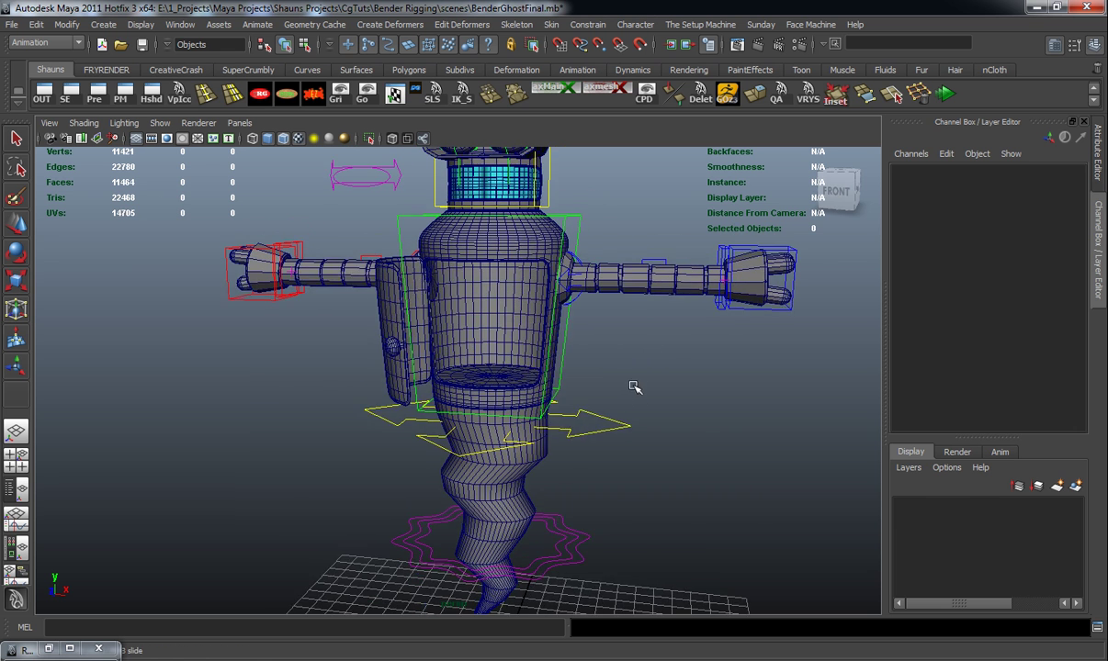
pyautogui.keyDown('alt'); pyautogui.moveTo(630, 384); pyautogui.dragTo(557, 358); pyautogui.keyUp('alt')
pyautogui.keyDown('alt'); pyautogui.moveTo(607, 424); pyautogui.dragTo(603, 420); pyautogui.keyUp('alt')
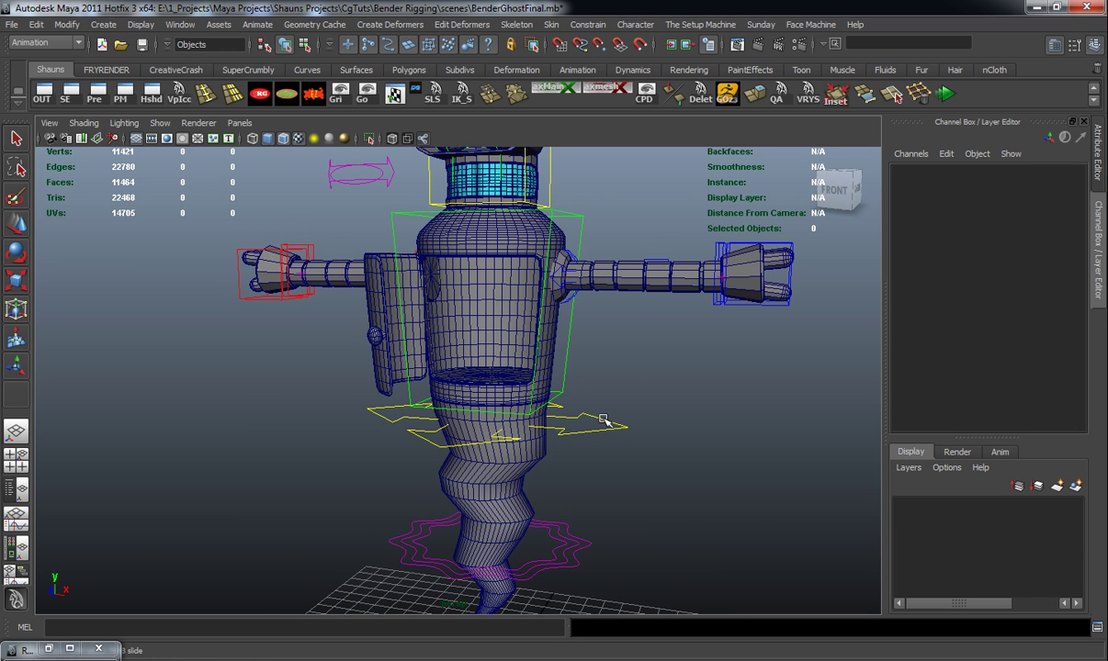
# Turn on Inside Beer for the CC_BodyMain control to show the bottles in the chest
pyautogui.click(564, 375)
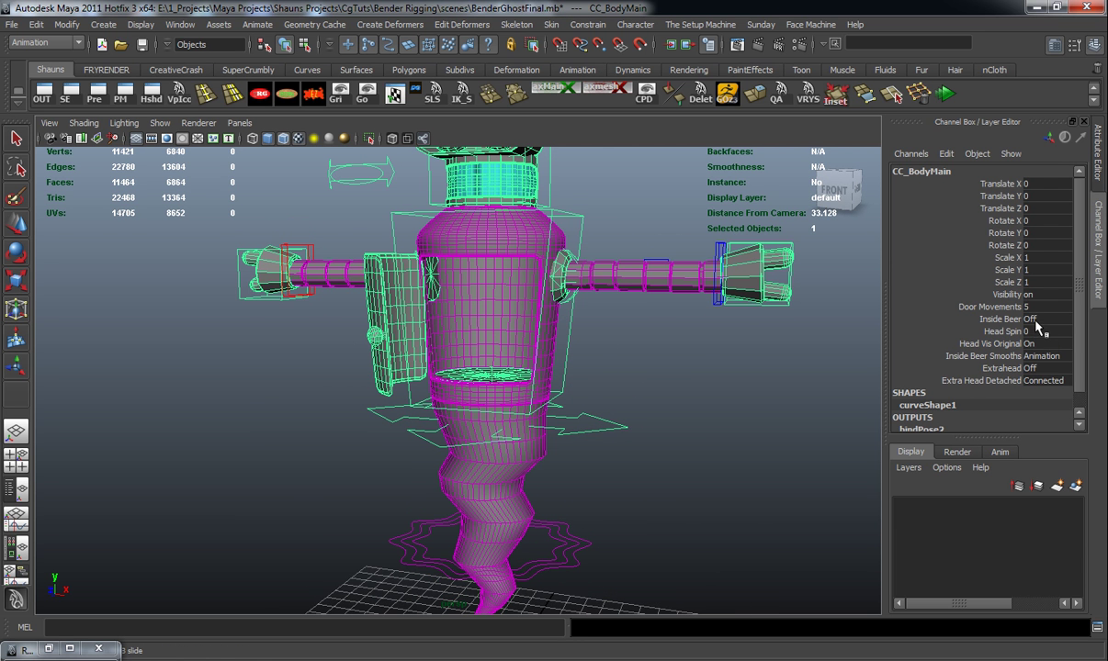
pyautogui.click(1043, 349)
pyautogui.click(612, 399)
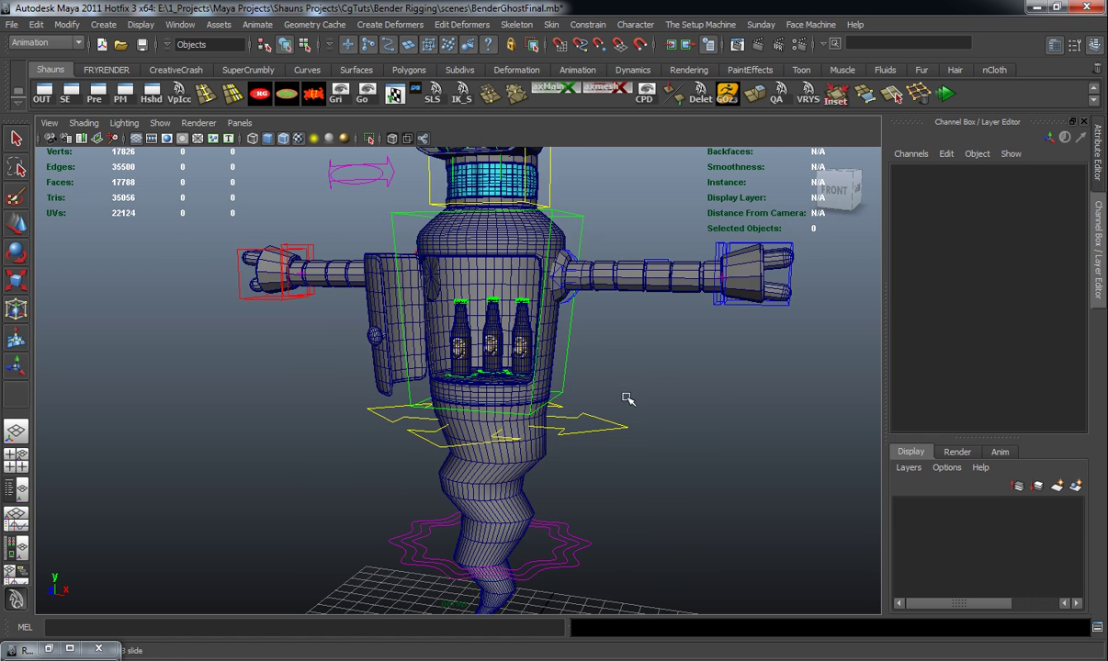
# Set Inside Beer Smooths to rendering on the CC_BodyMain control
pyautogui.scroll(3, 608, 399)
pyautogui.hotkey('ctrl', 'z')
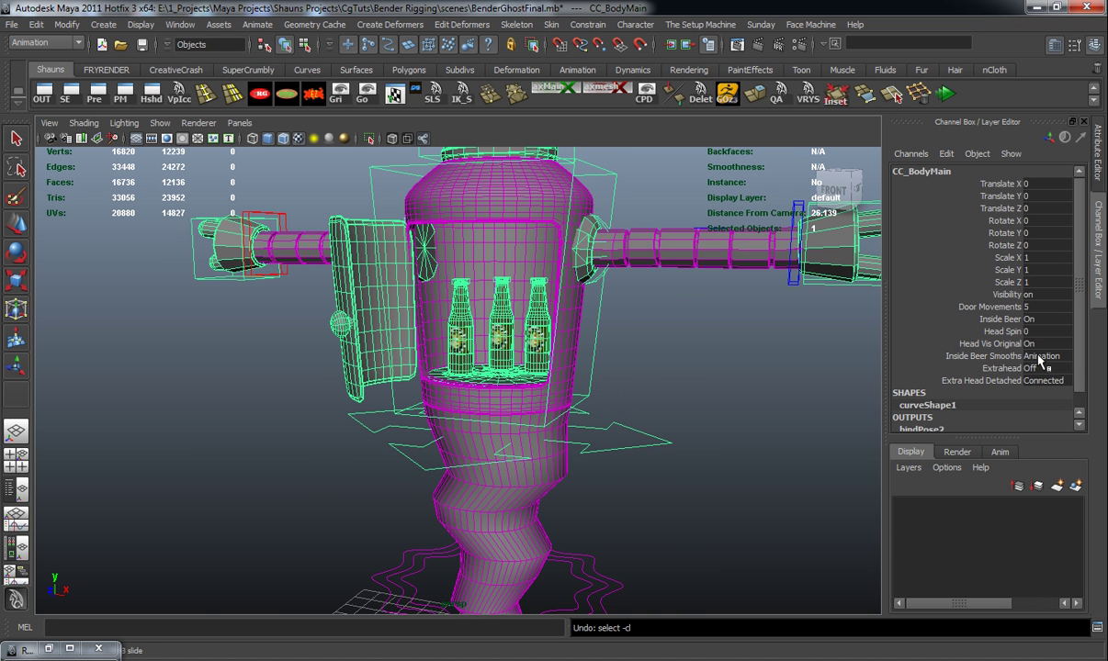
pyautogui.click(1041, 358)
pyautogui.click(1062, 379)
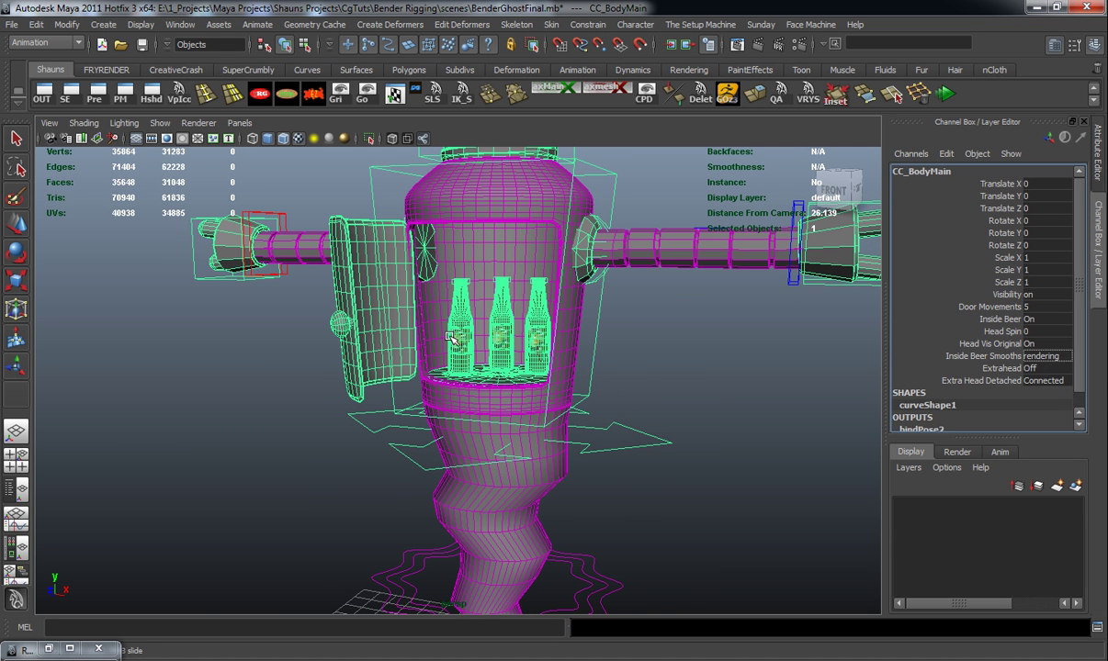
# Set Inside Beer Smooths to TotalySmoothed for the bottles inside the chest
pyautogui.keyDown('alt'); pyautogui.moveTo(634, 353); pyautogui.dragTo(624, 368, button='middle'); pyautogui.keyUp('alt')
pyautogui.click(1031, 356)
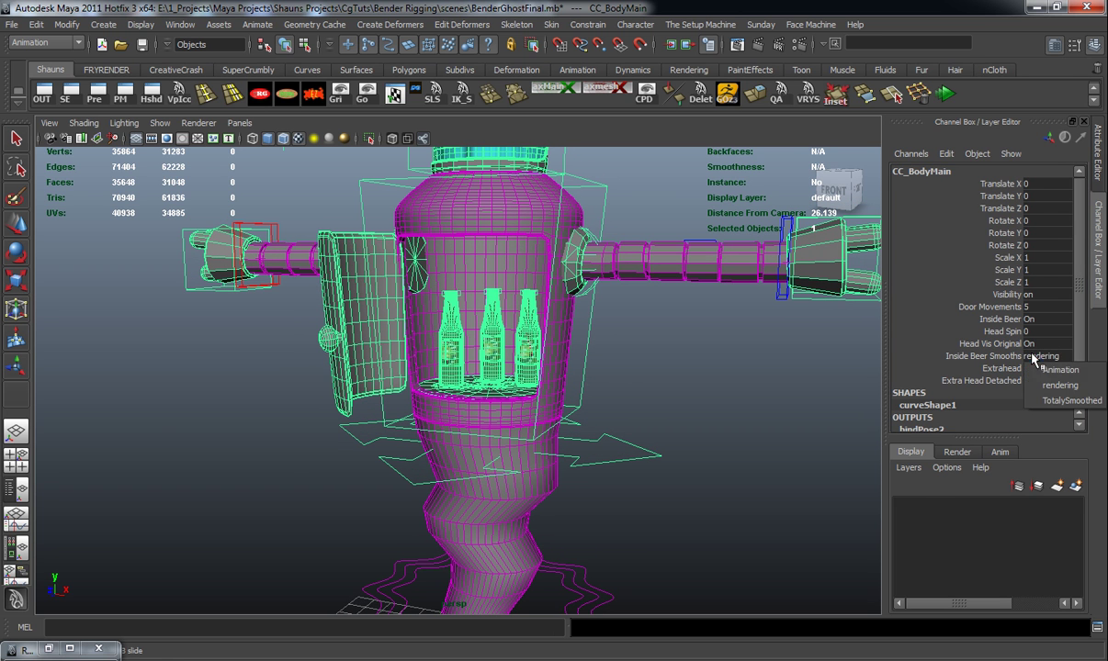
pyautogui.click(1057, 401)
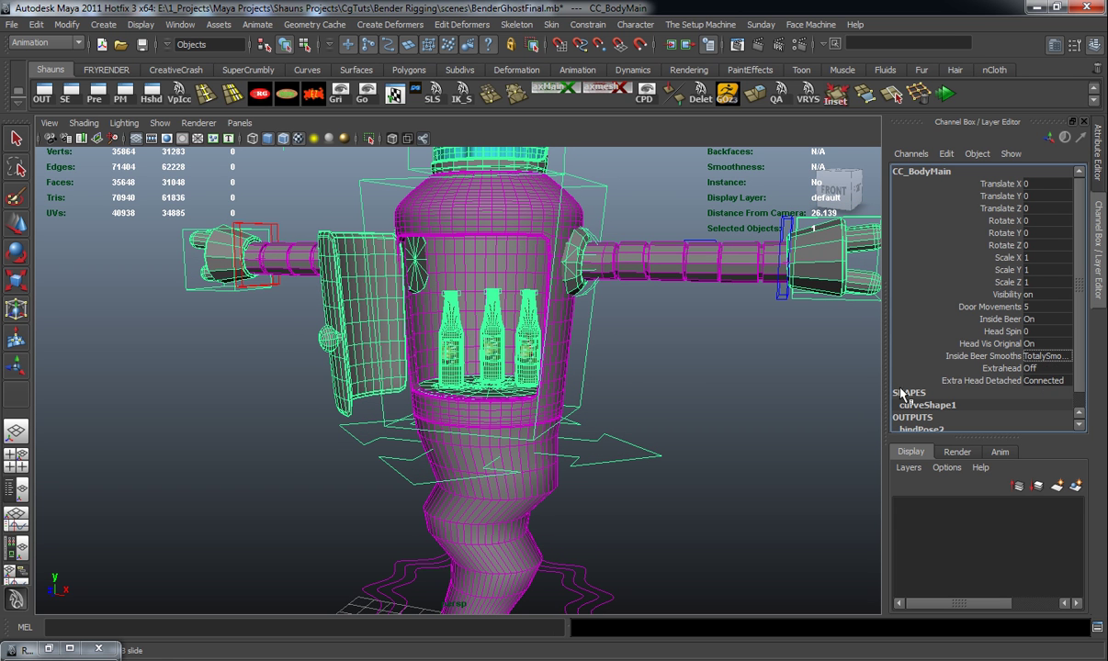
# Set Inside Beer Smooths to Animation on the CC_BodyMain control
pyautogui.click(1041, 357)
pyautogui.click(1044, 369)
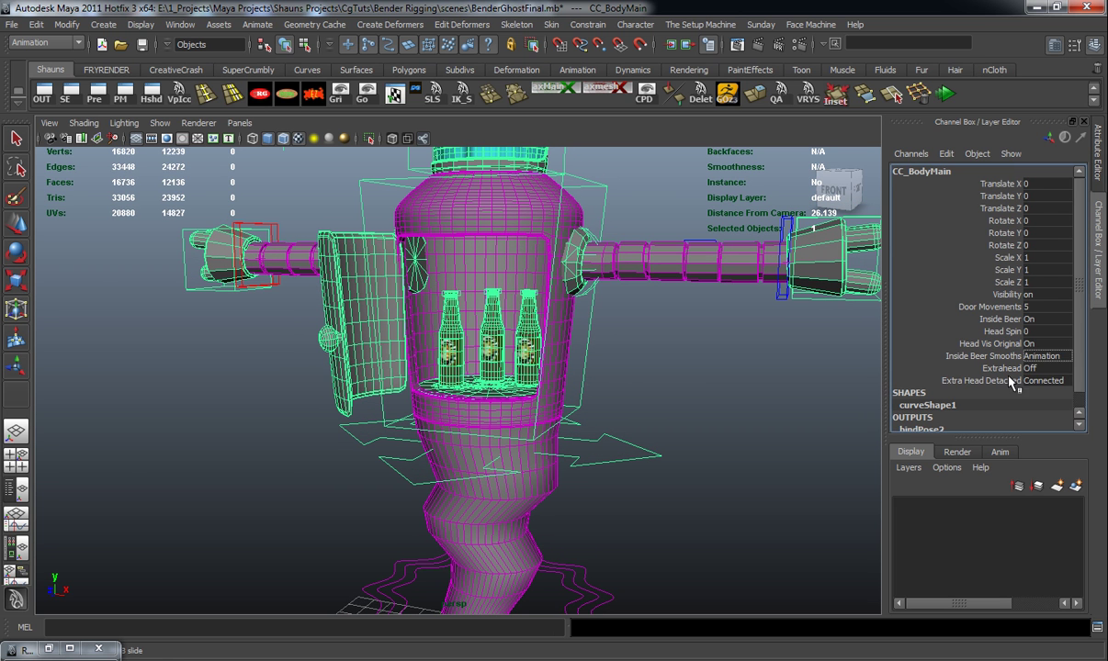
# Try the Head Spin attribute of the CC_BodyMain control while watching the head, and reset it to 0
pyautogui.click(982, 332)
pyautogui.scroll(-3, 643, 311)
pyautogui.keyDown('alt'); pyautogui.moveTo(653, 314); pyautogui.dragTo(660, 421, button='middle'); pyautogui.keyUp('alt')
pyautogui.moveTo(606, 345); pyautogui.dragTo(420, 360, button='middle')
pyautogui.keyDown('alt'); pyautogui.moveTo(753, 437); pyautogui.dragTo(754, 362, button='middle'); pyautogui.keyUp('alt')
pyautogui.doubleClick(1042, 332)
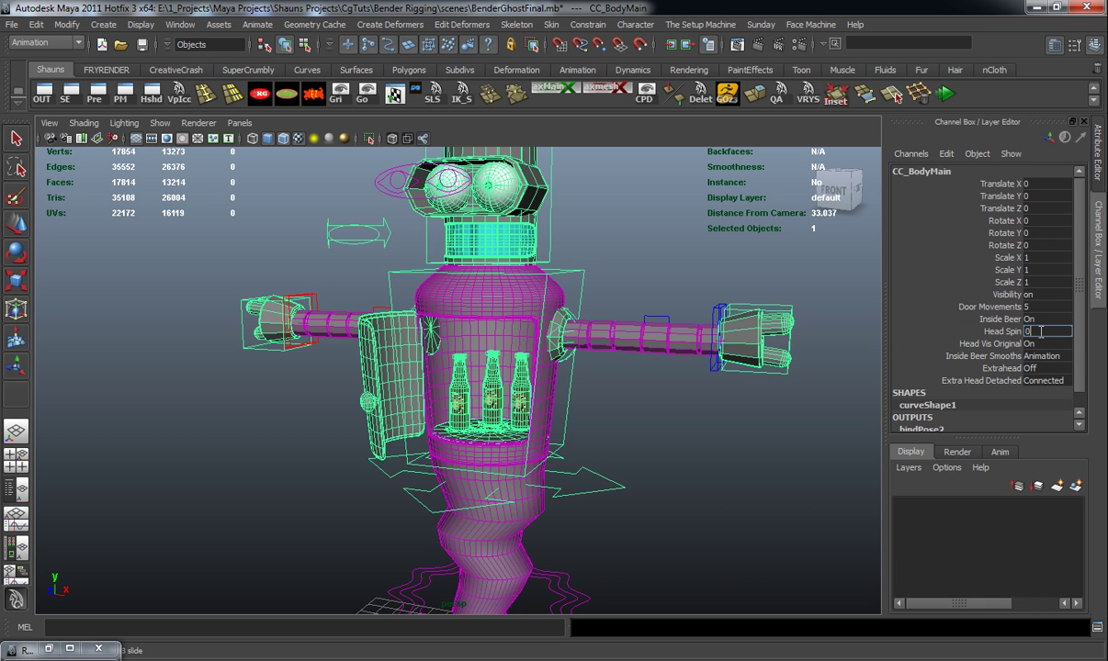
pyautogui.press('Return')
# Turn off Inside Beer on the CC_BodyMain control to hide the bottles, and inspect the empty chest and the head
pyautogui.click(1030, 322)
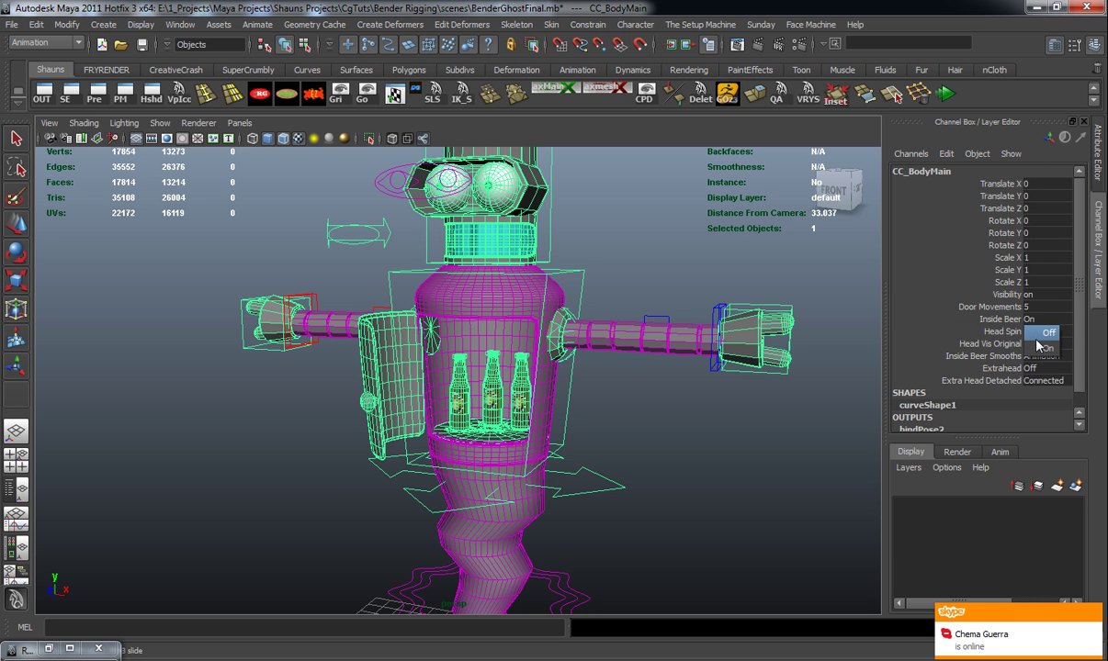
pyautogui.click(1037, 334)
pyautogui.keyDown('alt'); pyautogui.moveTo(703, 449); pyautogui.dragTo(694, 416, button='middle'); pyautogui.keyUp('alt')
pyautogui.keyDown('alt'); pyautogui.moveTo(694, 417); pyautogui.dragTo(657, 388); pyautogui.keyUp('alt')
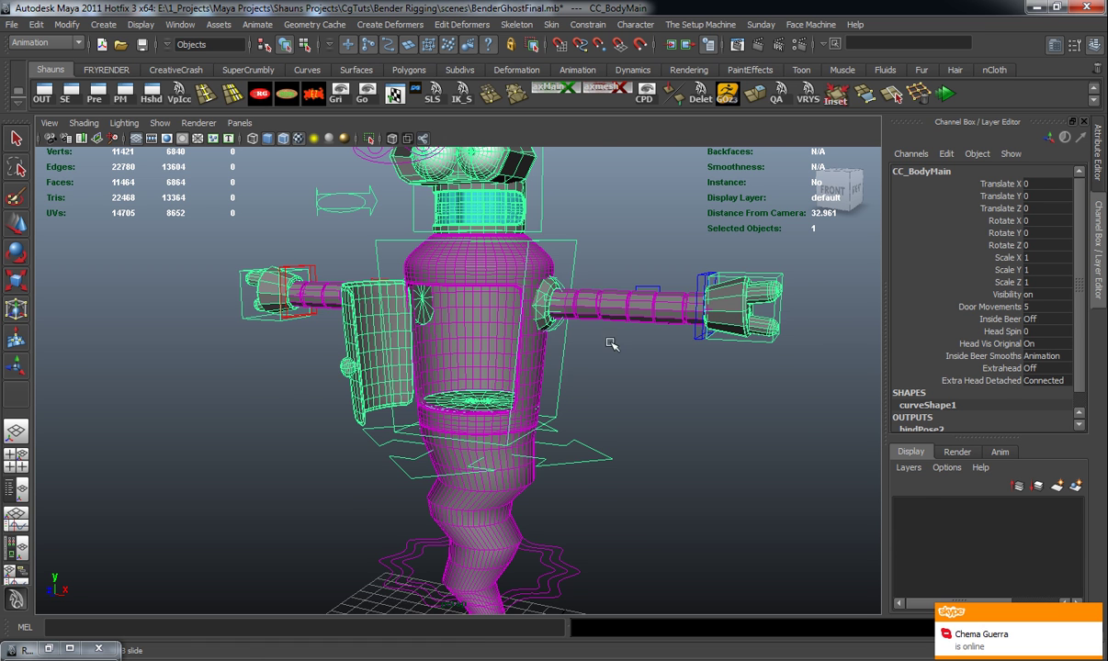
pyautogui.keyDown('alt'); pyautogui.moveTo(613, 335); pyautogui.dragTo(583, 392, button='middle'); pyautogui.keyUp('alt')
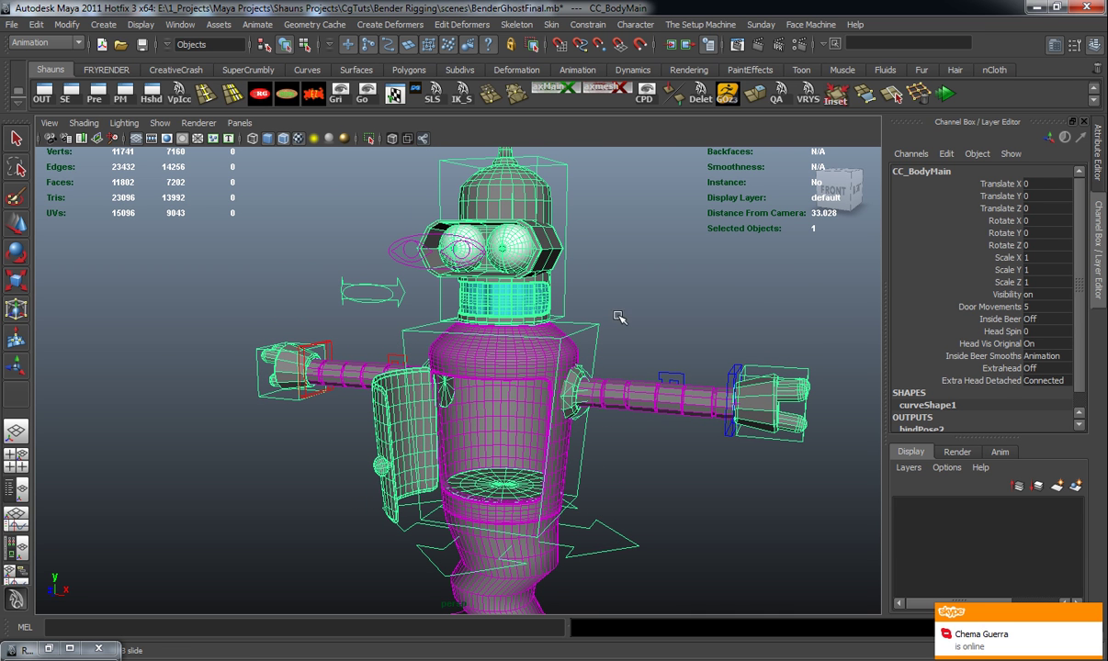
pyautogui.keyDown('alt'); pyautogui.moveTo(629, 351); pyautogui.dragTo(625, 383); pyautogui.keyUp('alt')
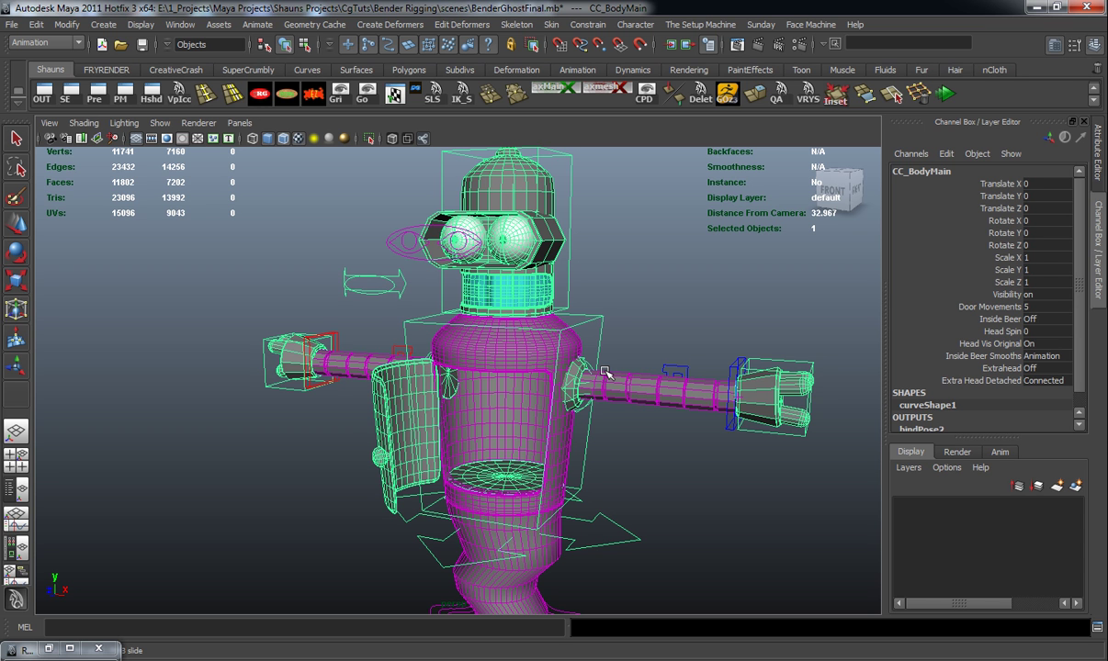
pyautogui.keyDown('alt'); pyautogui.moveTo(573, 285); pyautogui.dragTo(557, 293); pyautogui.keyUp('alt')
# Hide the head by switching Head Vis Original to Off on the CC_BodyMain control, and undo it
pyautogui.click(1038, 357)
pyautogui.click(1038, 358)
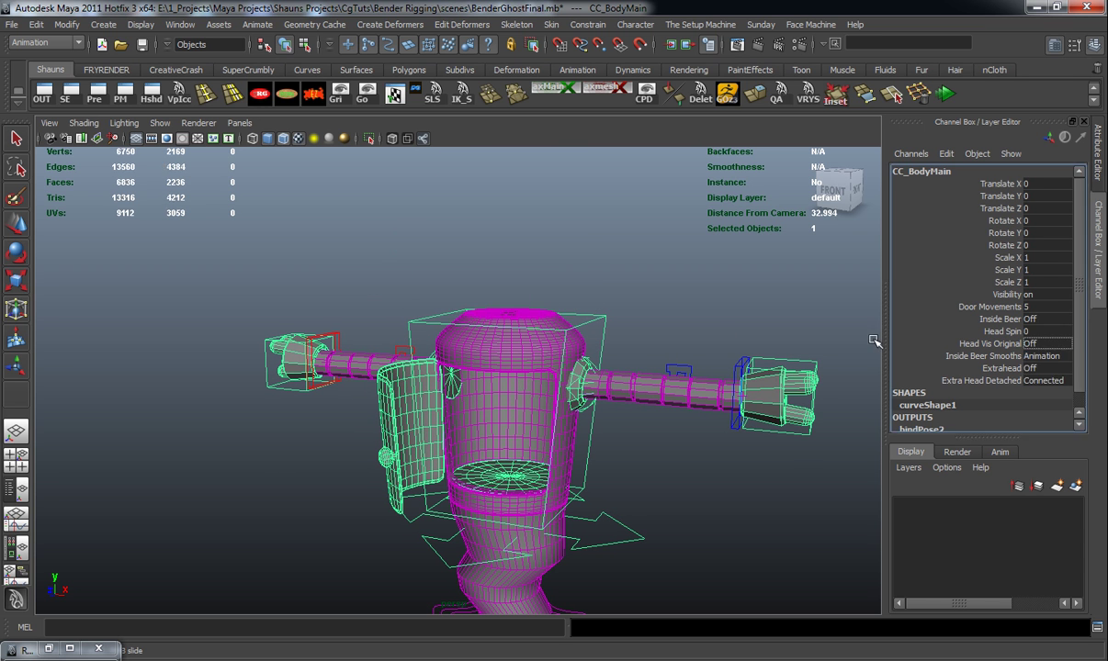
pyautogui.click(851, 352)
pyautogui.hotkey('ctrl', 'z')
# Try the Extrahead options of the CC_BodyMain control, and clear the selection
pyautogui.click(1038, 370)
pyautogui.click(1042, 389)
pyautogui.click(1035, 370)
pyautogui.click(1039, 396)
pyautogui.click(722, 316)
# Move the mouth deformer control sideways across the teeth to deform the mouth, and undo the move
pyautogui.keyDown('alt'); pyautogui.moveTo(628, 304); pyautogui.dragTo(623, 341, button='middle'); pyautogui.keyUp('alt')
pyautogui.keyDown('alt'); pyautogui.moveTo(623, 341); pyautogui.dragTo(608, 346); pyautogui.keyUp('alt')
pyautogui.scroll(5, 609, 345)
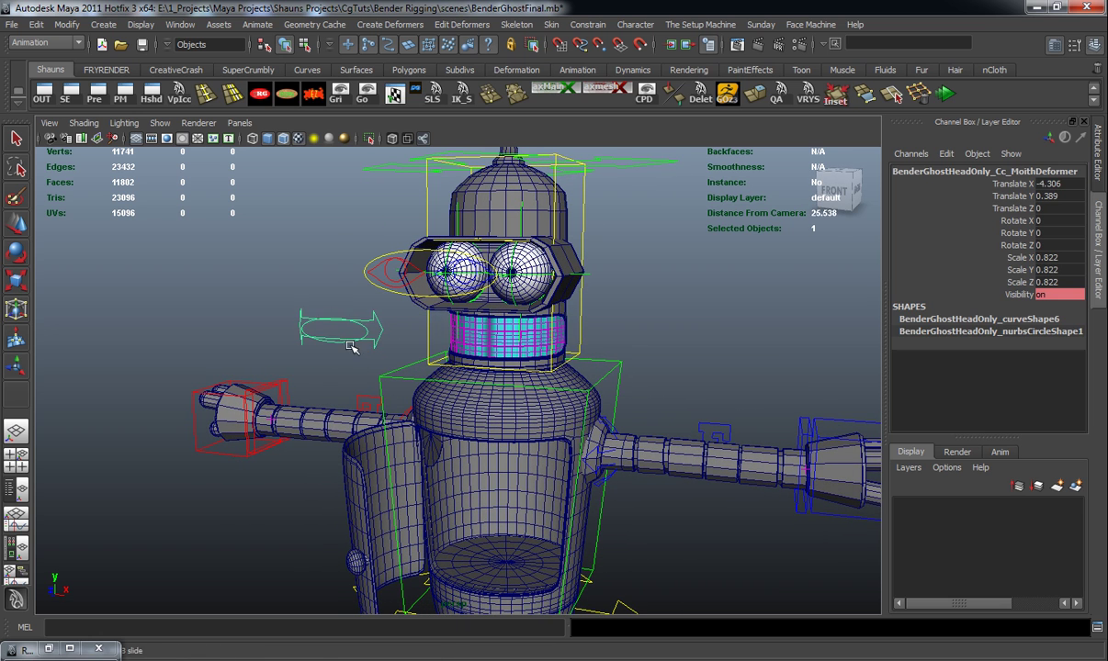
pyautogui.press('w')
pyautogui.moveTo(351, 347); pyautogui.dragTo(581, 357)
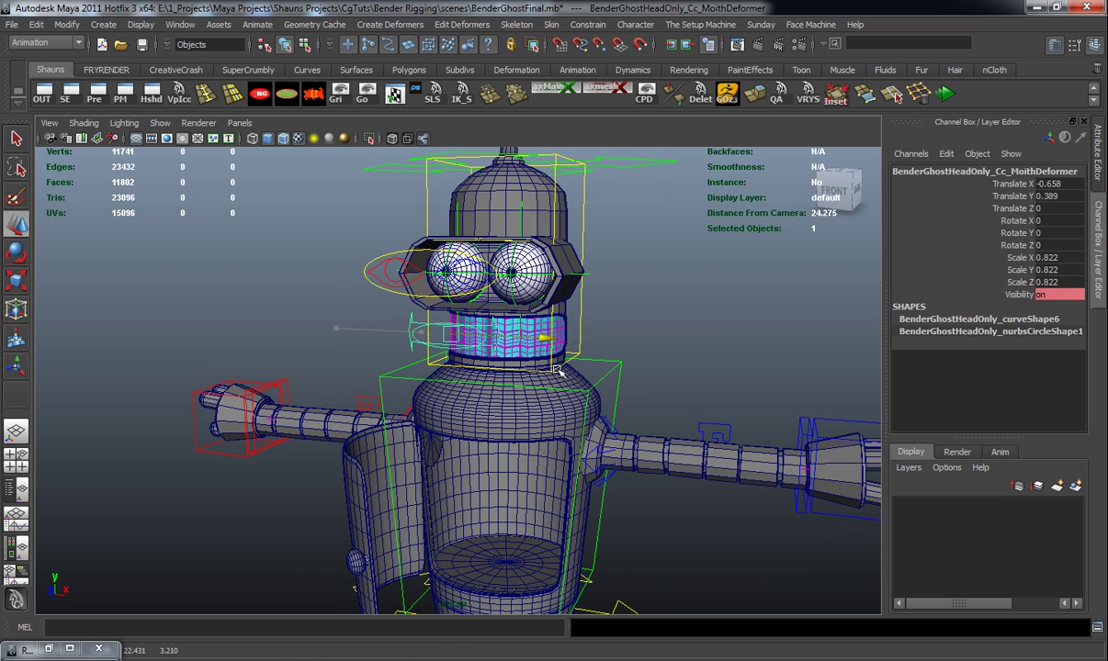
pyautogui.hotkey('ctrl', 'z')
# Switch the head control's Teeth Controller to its alternative teeth option, and clear the selection
pyautogui.click(607, 337)
pyautogui.click(582, 325)
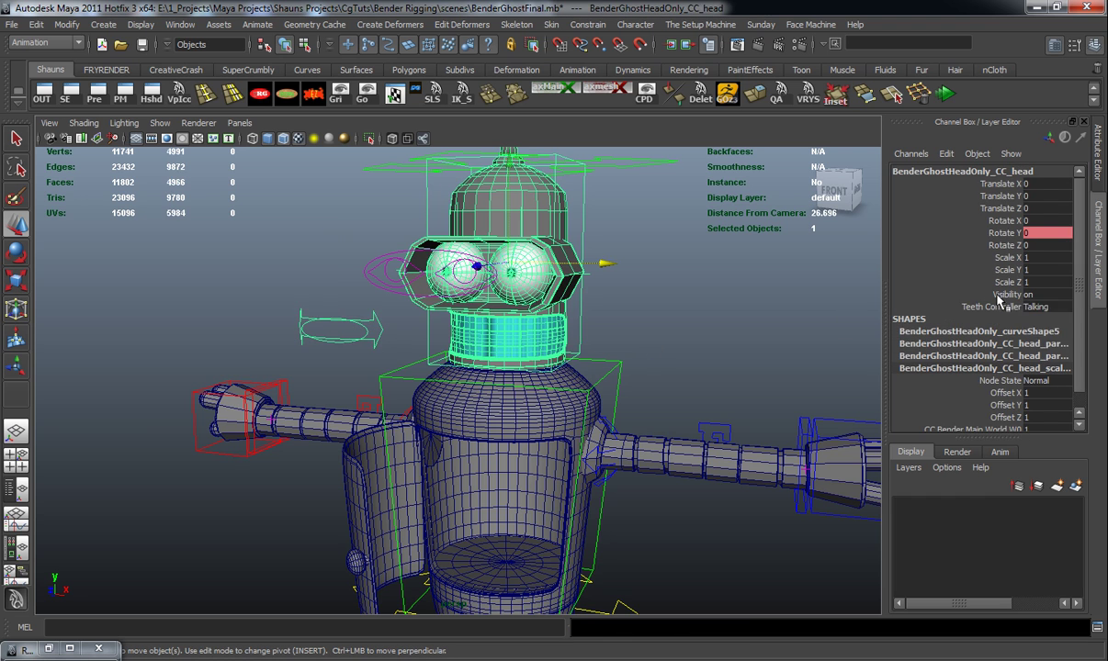
pyautogui.click(1043, 337)
pyautogui.click(775, 343)
pyautogui.scroll(4, 695, 364)
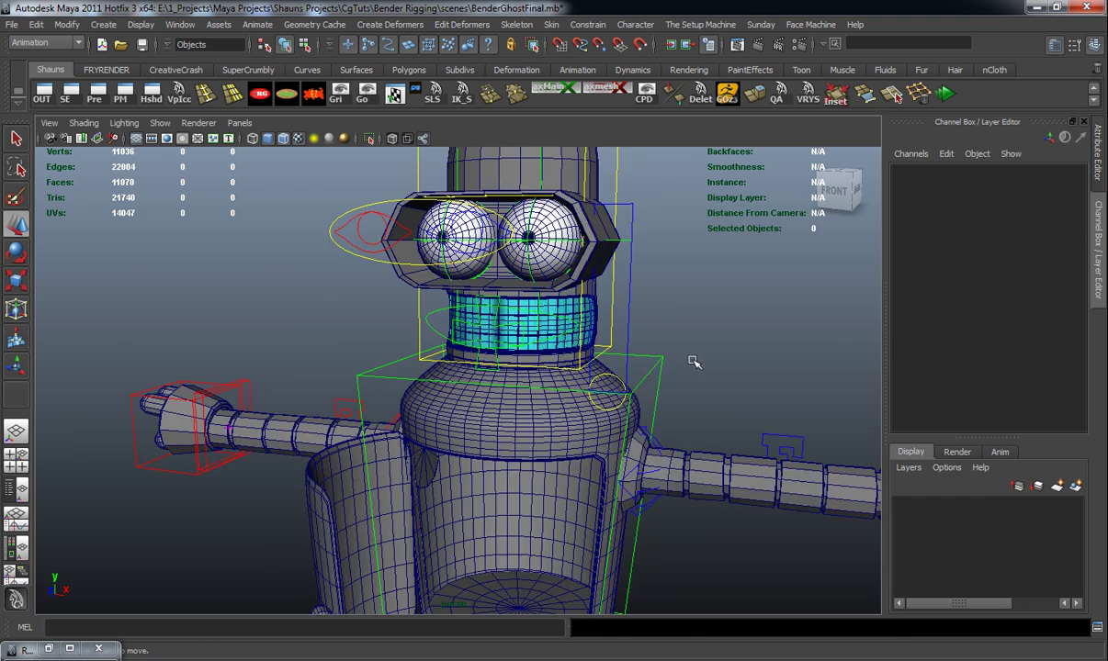
# Raise the SecondTeeth control to test the mouth, and undo the move along with the Teeth Controller switch
pyautogui.keyDown('alt'); pyautogui.moveTo(693, 364); pyautogui.dragTo(654, 380); pyautogui.keyUp('alt')
pyautogui.click(641, 369)
pyautogui.keyDown('alt'); pyautogui.moveTo(670, 341); pyautogui.dragTo(657, 372, button='middle'); pyautogui.keyUp('alt')
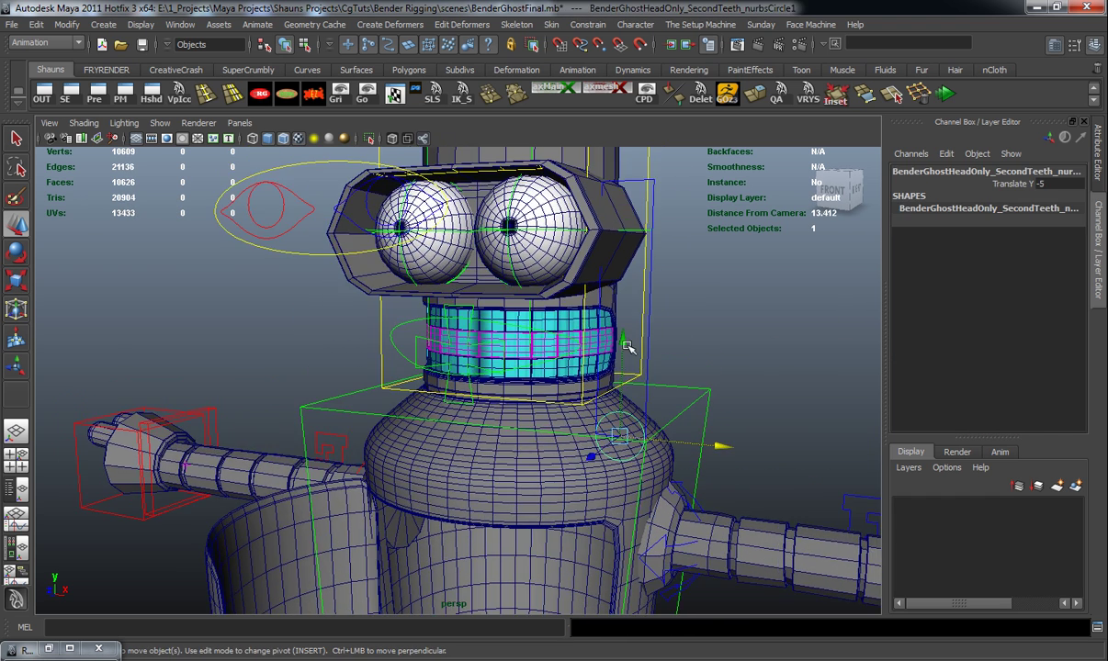
pyautogui.moveTo(627, 347); pyautogui.dragTo(618, 65)
pyautogui.scroll(-4, 574, 383)
pyautogui.keyDown('alt'); pyautogui.moveTo(575, 383); pyautogui.dragTo(665, 356); pyautogui.keyUp('alt')
pyautogui.hotkey('ctrl', 'z')
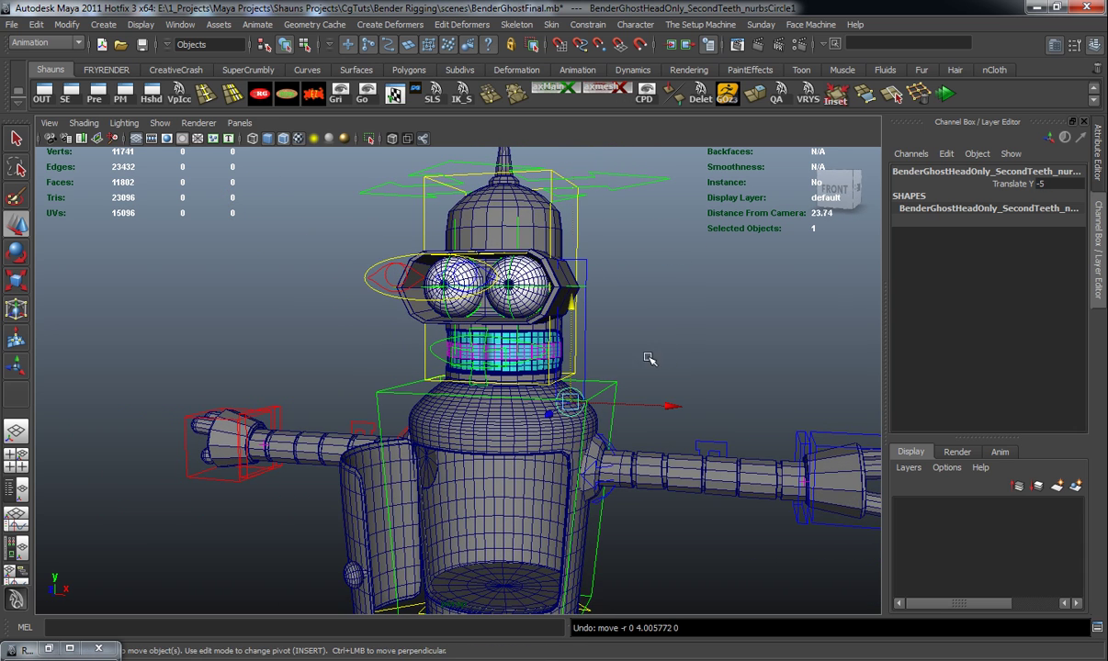
pyautogui.hotkey('ctrl', 'z')
pyautogui.hotkey('ctrl', 'z')
pyautogui.hotkey('ctrl', 'z')
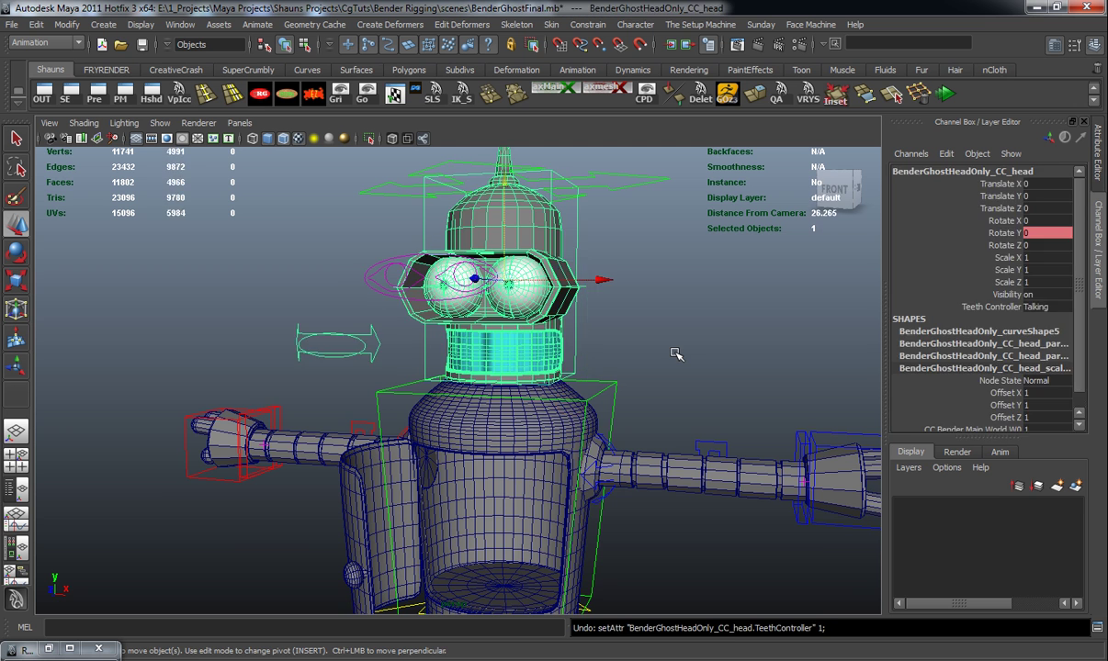
# Move the Cc_Eye_Main control away from the face to about X -1.23, Y 3.57, Z 0.43
pyautogui.click(676, 354)
pyautogui.keyDown('alt'); pyautogui.moveTo(658, 359); pyautogui.dragTo(638, 361); pyautogui.keyUp('alt')
pyautogui.click(392, 324)
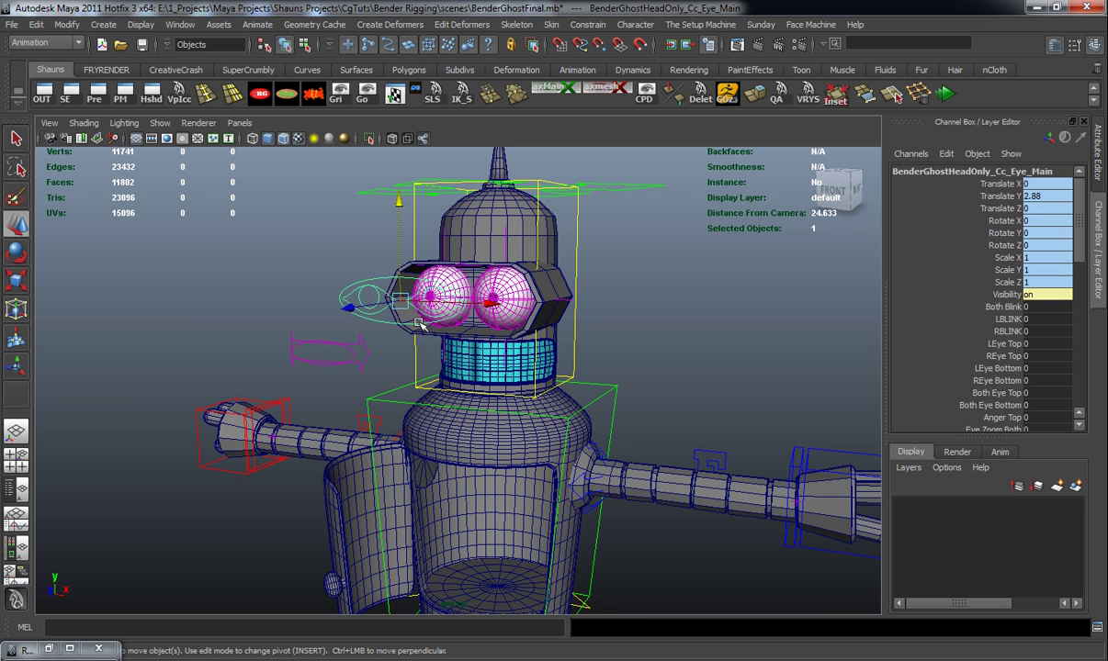
pyautogui.moveTo(400, 299); pyautogui.dragTo(386, 268)
# Close the eyes by raising LBLINK and RBLINK to 5 on the Cc_Eye_Main control, and return both to 0
pyautogui.scroll(-4, 1035, 329)
pyautogui.scroll(2, 1035, 329)
pyautogui.click(948, 238)
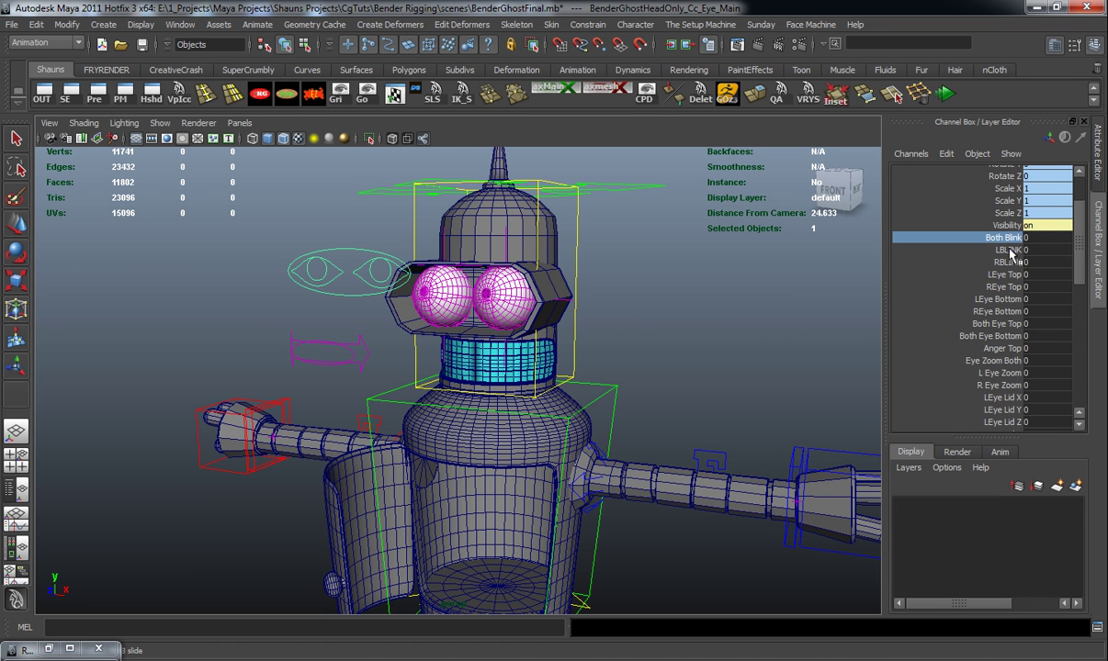
pyautogui.moveTo(1010, 251); pyautogui.dragTo(1008, 263)
pyautogui.moveTo(772, 305); pyautogui.dragTo(846, 338, button='middle')
pyautogui.click(1006, 250)
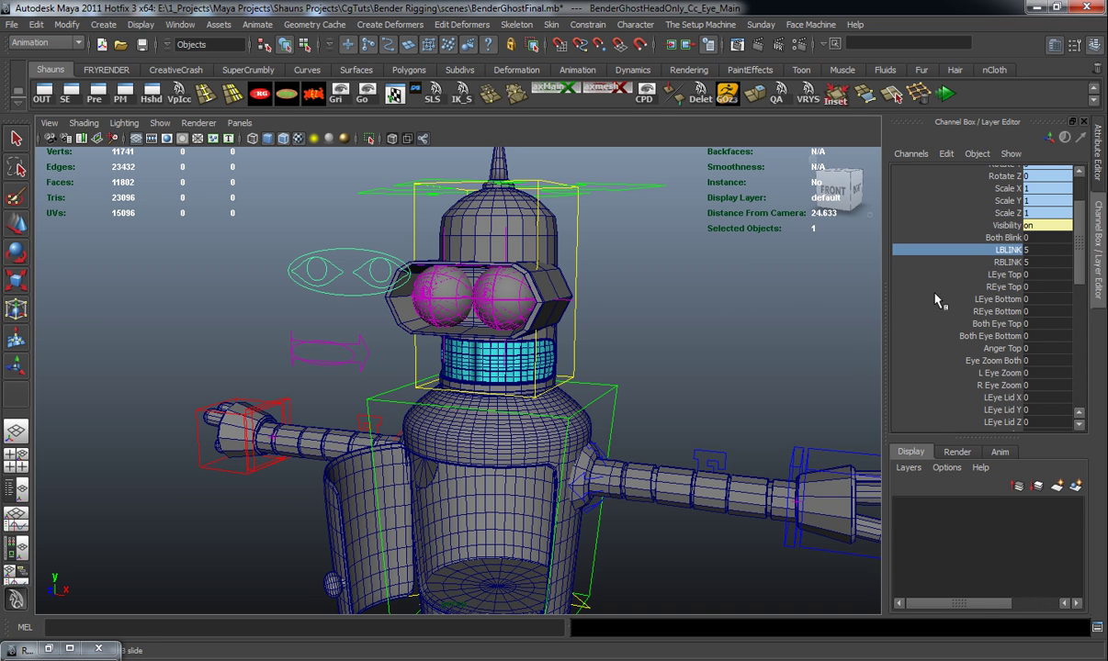
pyautogui.click(1001, 262)
pyautogui.moveTo(788, 271); pyautogui.dragTo(842, 310, button='middle')
pyautogui.moveTo(1007, 249); pyautogui.dragTo(1011, 262)
pyautogui.moveTo(755, 282); pyautogui.dragTo(533, 293, button='middle')
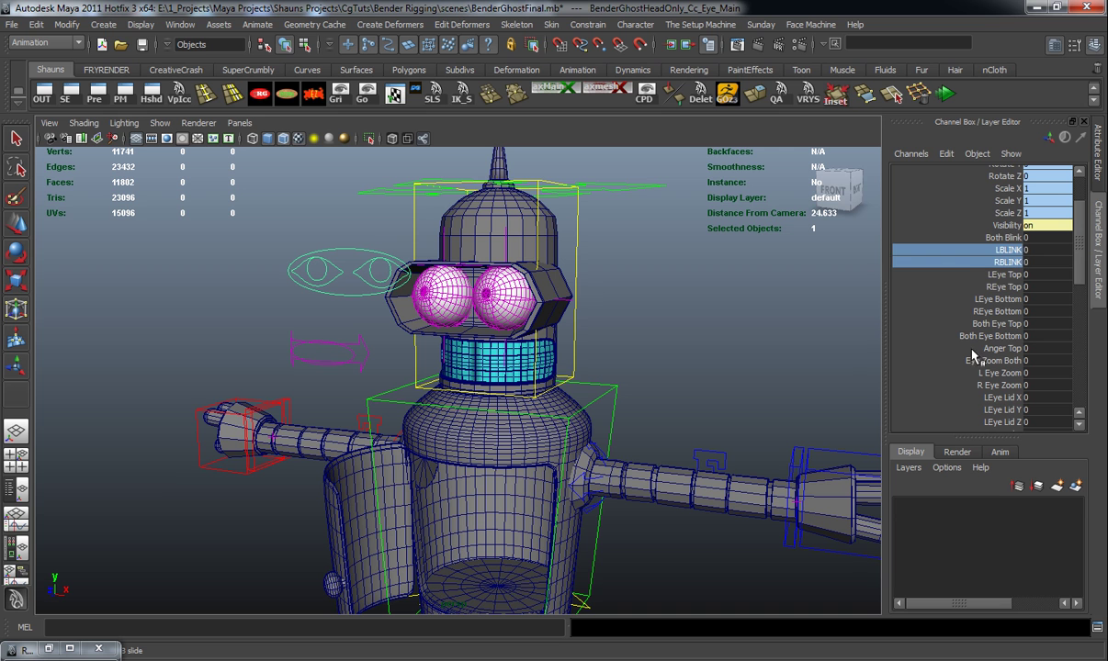
# Try LEye Top and REye Top at 0.6 and the two Eye Bottom attributes at 5, and undo the changes
pyautogui.click(1003, 277)
pyautogui.moveTo(658, 311); pyautogui.dragTo(680, 341, button='middle')
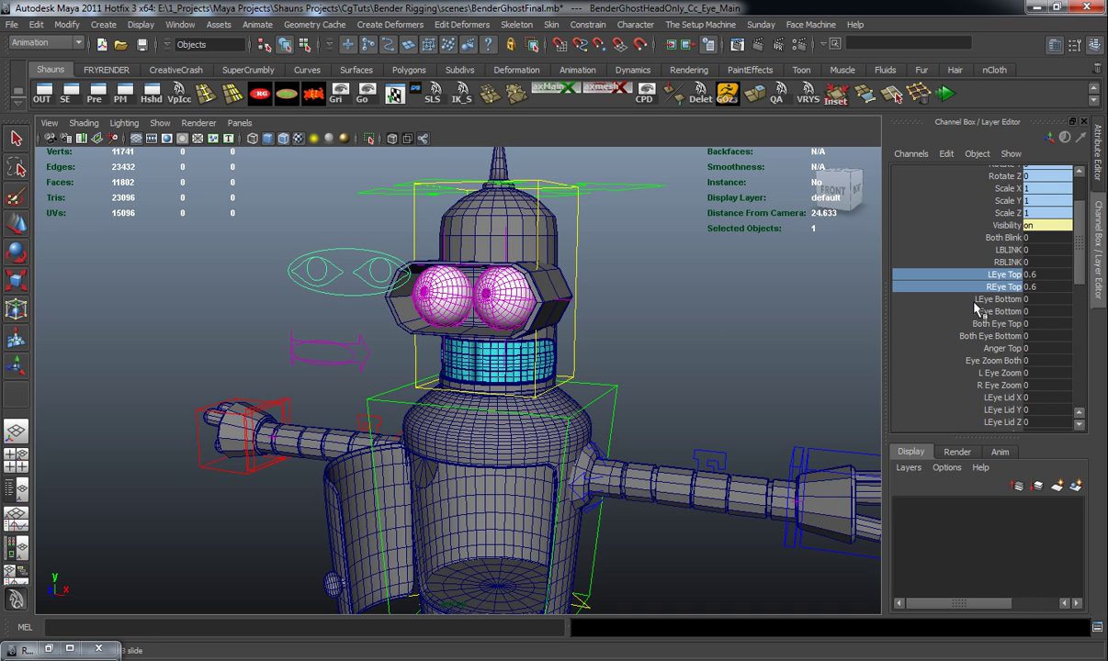
pyautogui.moveTo(978, 299); pyautogui.dragTo(977, 312)
pyautogui.moveTo(818, 320); pyautogui.dragTo(853, 342, button='middle')
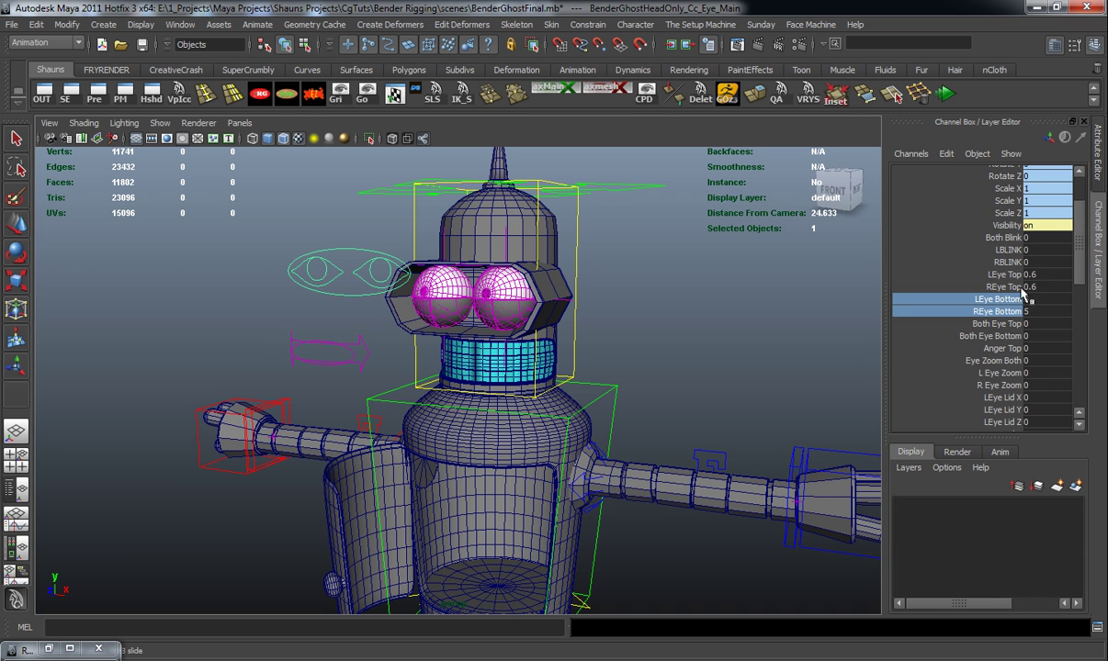
pyautogui.hotkey('ctrl', 'z')
# Try Both Eye Top and Both Eye Bottom on the Cc_Eye_Main control, and undo the eyelid change
pyautogui.click(1000, 323)
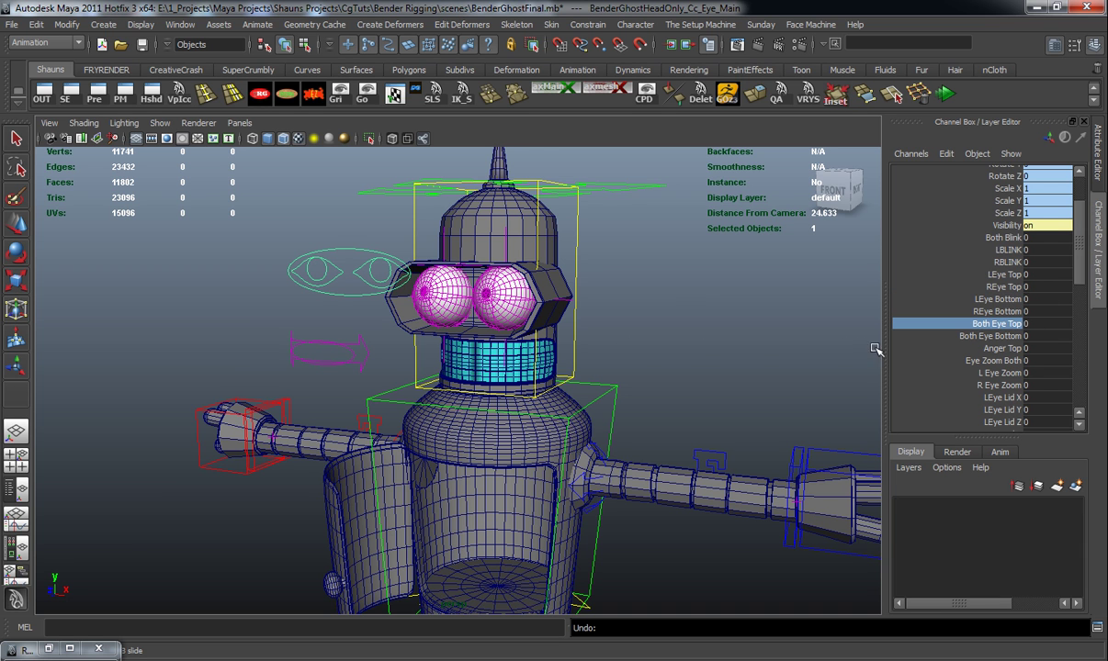
pyautogui.click(992, 336)
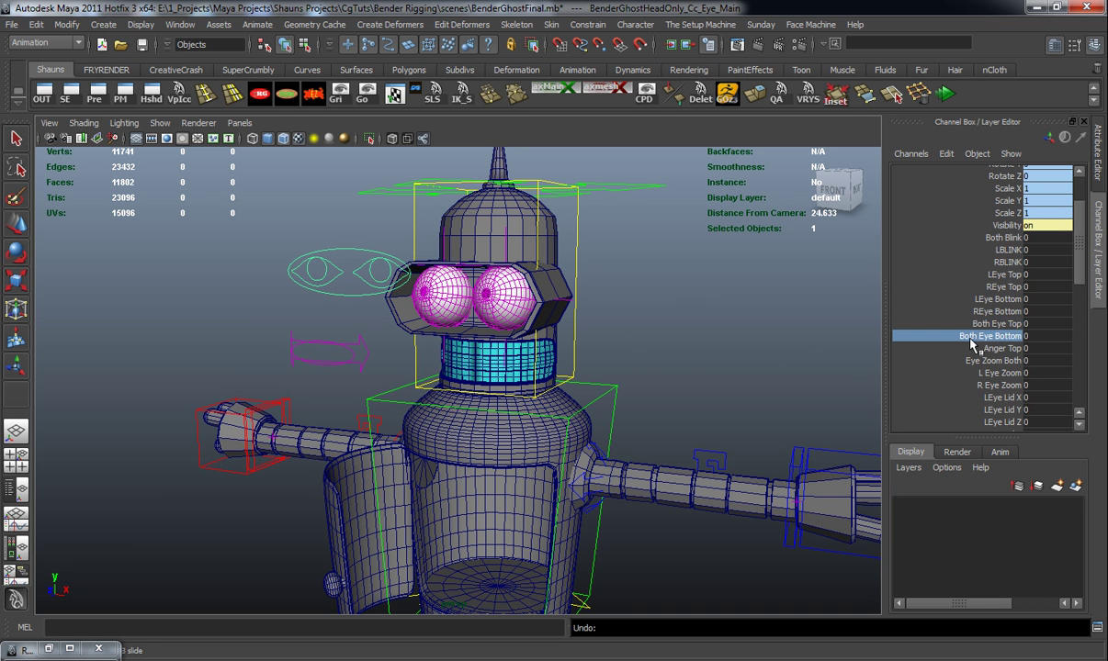
pyautogui.moveTo(777, 352); pyautogui.dragTo(877, 361, button='middle')
pyautogui.hotkey('ctrl', 'z')
# Try Anger Top and Eye Zoom Both at 5 each on the Cc_Eye_Main control, returning both to 0
pyautogui.click(1000, 349)
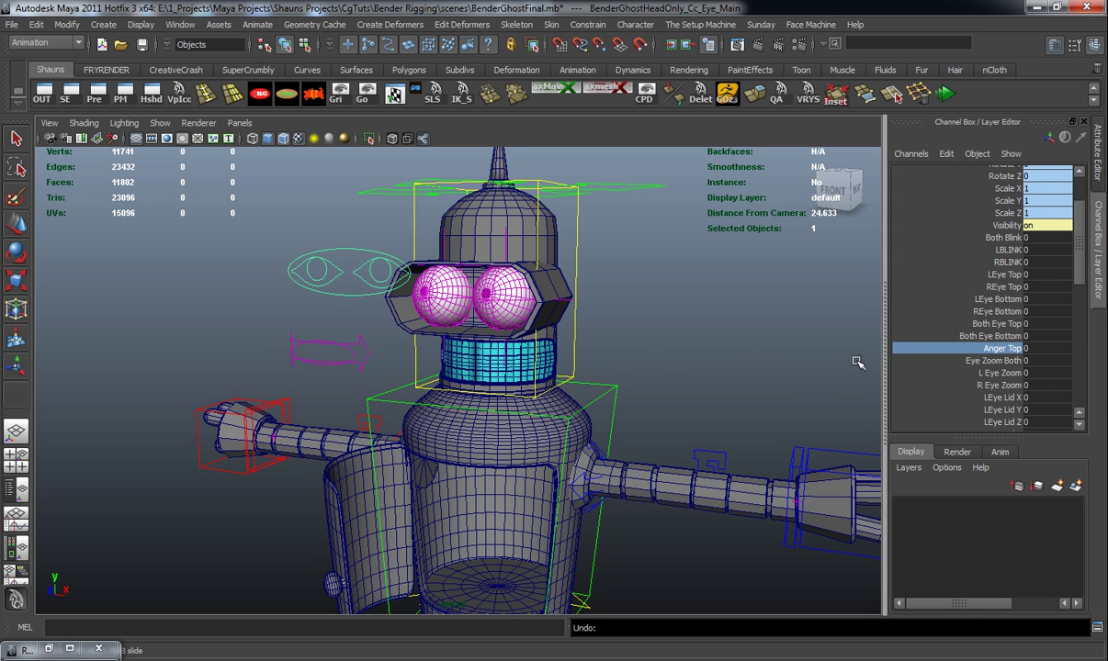
pyautogui.moveTo(767, 365); pyautogui.dragTo(702, 367, button='middle')
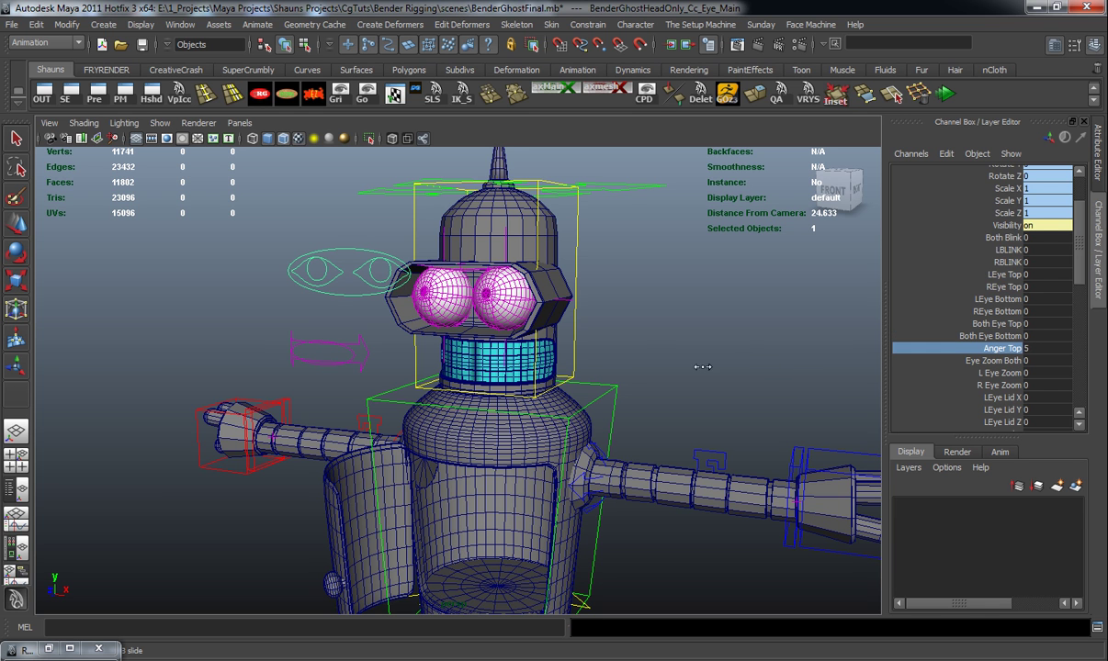
pyautogui.click(981, 361)
pyautogui.moveTo(709, 373); pyautogui.dragTo(798, 377, button='middle')
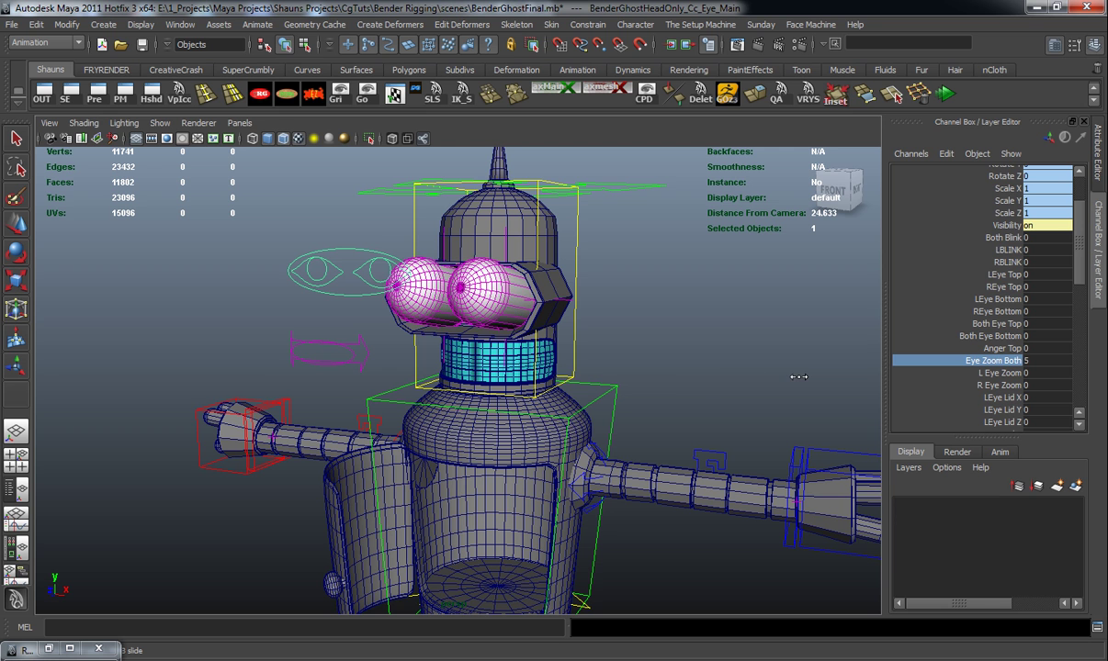
pyautogui.hotkey('ctrl', 'z')
# Try L Eye Zoom and R Eye Zoom together and the left one alone, undoing each change
pyautogui.moveTo(987, 373); pyautogui.dragTo(990, 385)
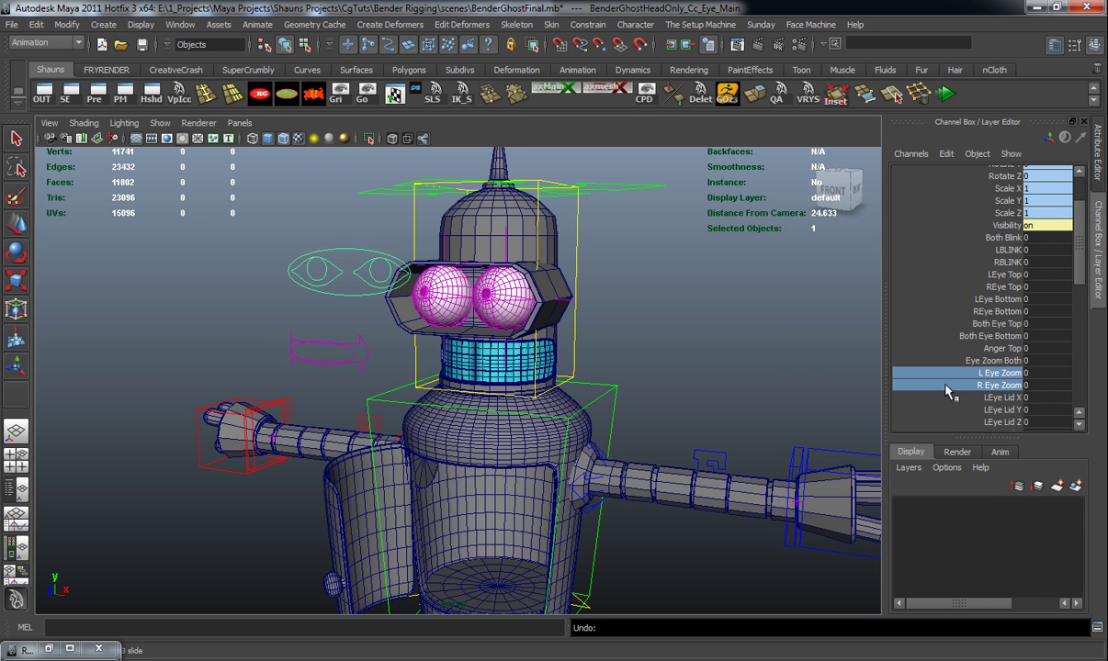
pyautogui.moveTo(744, 382); pyautogui.dragTo(831, 386, button='middle')
pyautogui.hotkey('ctrl', 'z')
pyautogui.scroll(-1, 1025, 384)
pyautogui.click(1012, 339)
pyautogui.moveTo(740, 363); pyautogui.dragTo(729, 384, button='middle')
pyautogui.hotkey('ctrl', 'z')
pyautogui.click(997, 354)
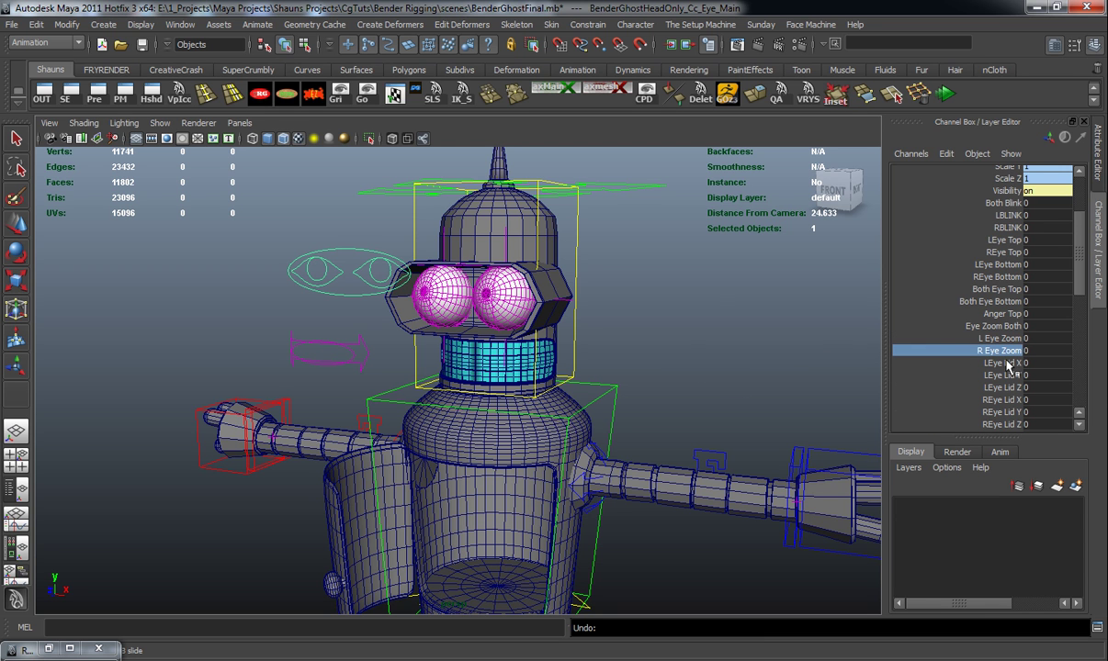
# Partly close both eyes by setting Both Blink to 4 on the Cc_Eye_Main control
pyautogui.scroll(-1, 1009, 367)
pyautogui.scroll(1, 1020, 308)
pyautogui.click(1003, 203)
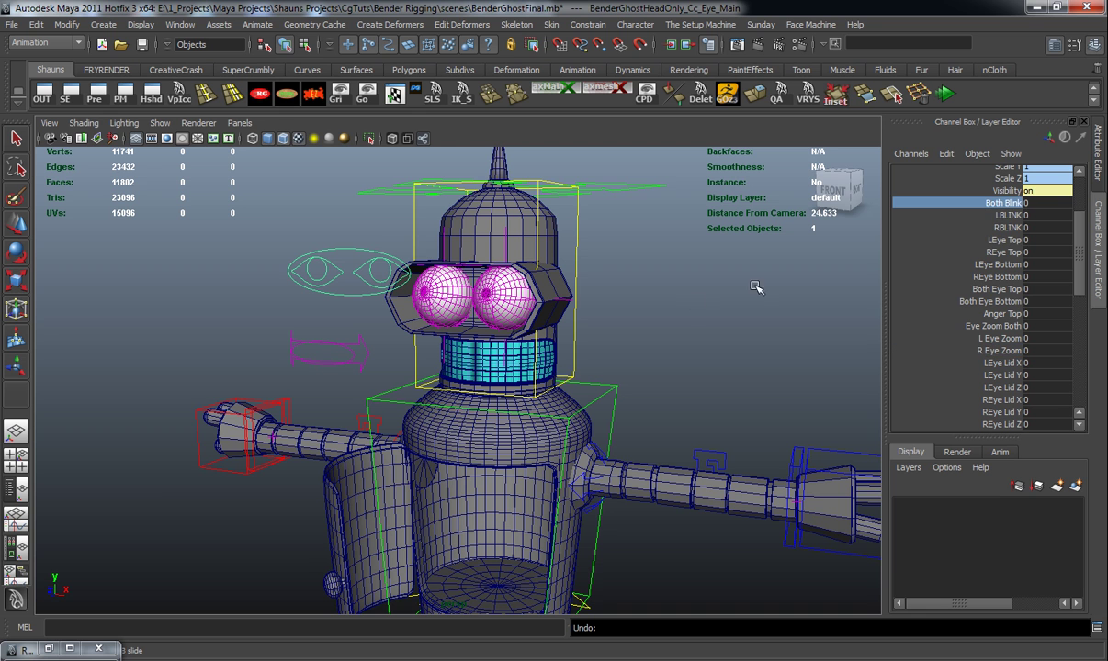
pyautogui.moveTo(697, 308); pyautogui.dragTo(730, 310, button='middle')
# Rotate the left eyelid with LEye Lid X and with LEye Lid Y to about -20, undoing each change
pyautogui.scroll(-2, 1004, 364)
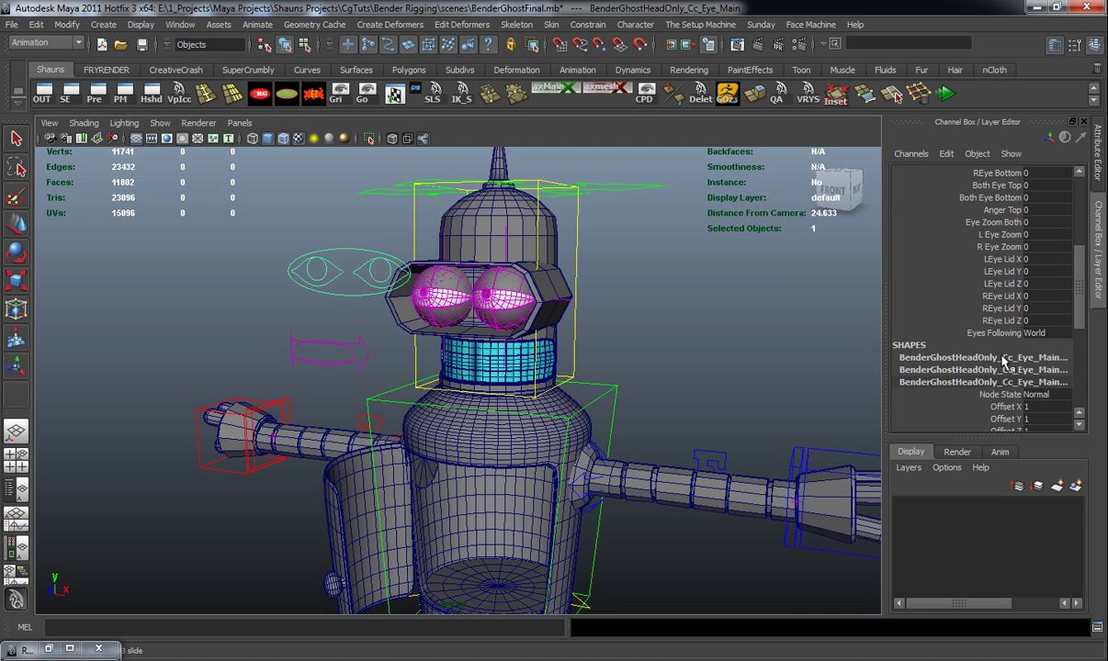
pyautogui.click(951, 258)
pyautogui.moveTo(660, 346)
pyautogui.mouseDown(button='middle')
pyautogui.moveTo(575, 345)
pyautogui.moveTo(661, 347)
pyautogui.mouseUp(button='middle')
pyautogui.hotkey('ctrl', 'z')
pyautogui.click(996, 271)
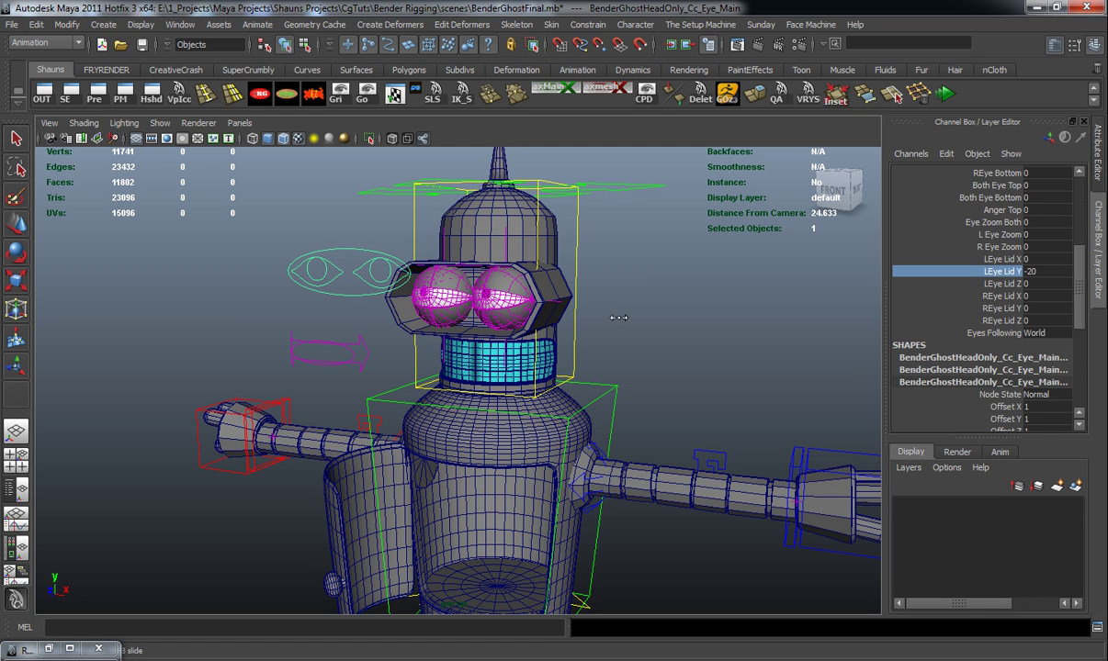
pyautogui.hotkey('ctrl', 'z')
# Try LEye Lid Z and the three REye Lid X, Y and Z rotations together, and return them to 0
pyautogui.click(1006, 285)
pyautogui.moveTo(652, 322); pyautogui.dragTo(1054, 324, button='middle')
pyautogui.moveTo(629, 318); pyautogui.dragTo(1030, 336, button='middle')
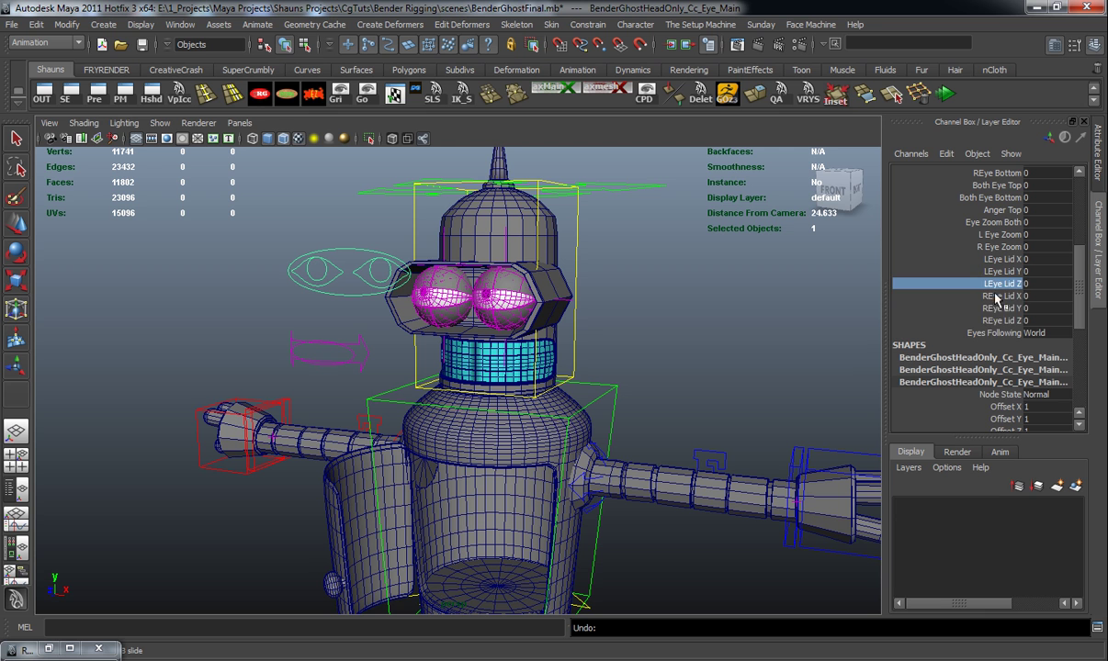
pyautogui.moveTo(1001, 296); pyautogui.dragTo(1001, 321)
pyautogui.moveTo(643, 312); pyautogui.dragTo(844, 354, button='middle')
pyautogui.hotkey('ctrl', 'z')
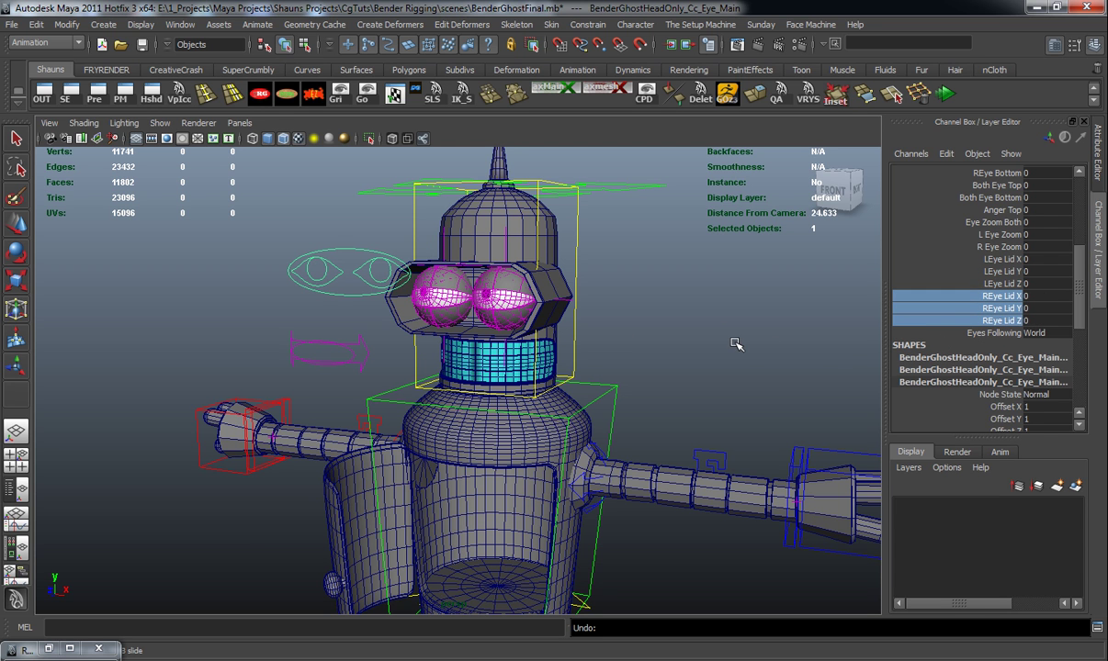
# Reopen both eyes with Both Blink on the Cc_Eye_Main control, and clear the selection
pyautogui.click(735, 338)
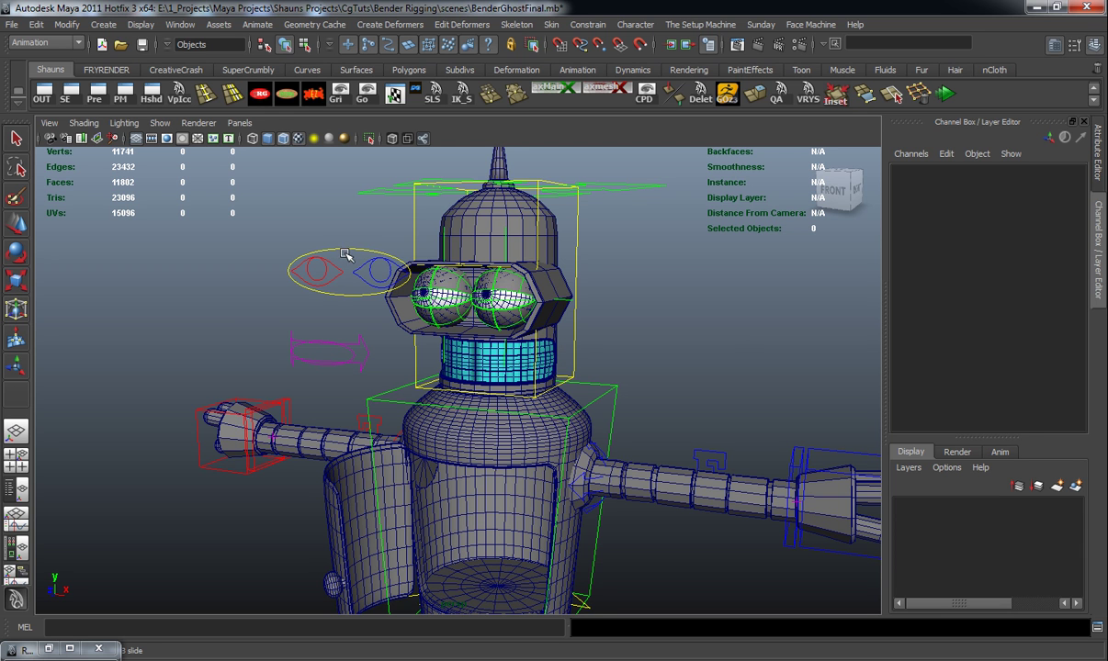
pyautogui.click(348, 253)
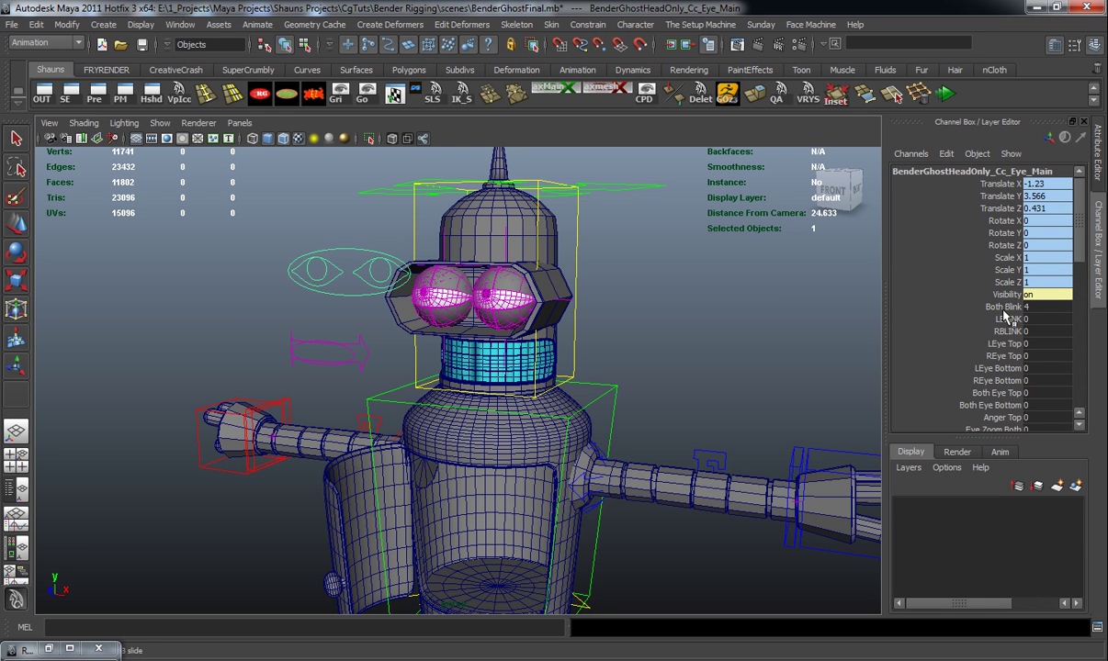
pyautogui.click(579, 333)
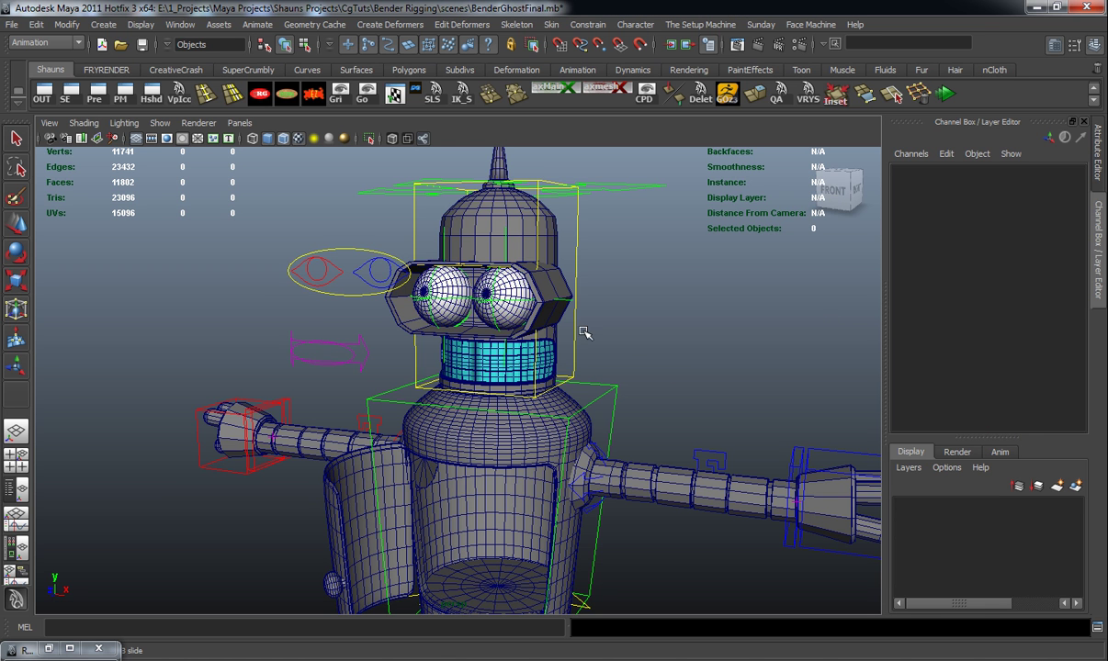
# Try moving the head control and the CC_BenderHeadMain control above the head, undoing each move
pyautogui.click(576, 332)
pyautogui.press('w')
pyautogui.moveTo(460, 290)
pyautogui.mouseDown()
pyautogui.moveTo(584, 269)
pyautogui.moveTo(481, 287)
pyautogui.mouseUp()
pyautogui.hotkey('ctrl', 'z')
pyautogui.click(623, 184)
pyautogui.moveTo(462, 186); pyautogui.dragTo(617, 240)
pyautogui.hotkey('ctrl', 'z')
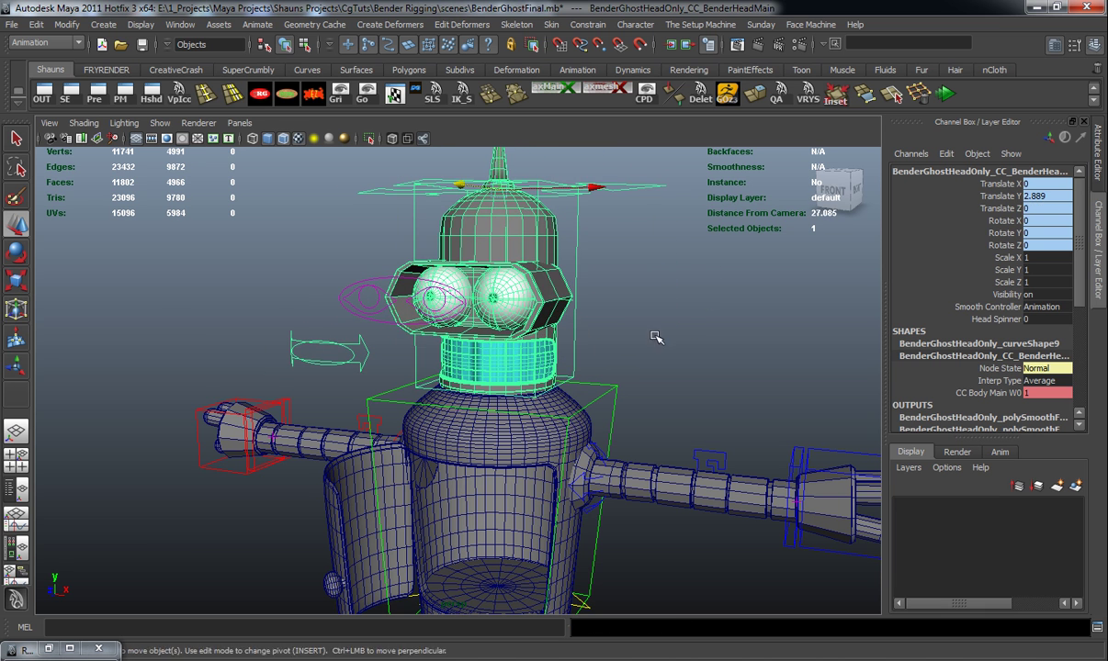
# Set Eyes Following to Independent on the Cc_Eye_Main control
pyautogui.click(578, 326)
pyautogui.click(393, 277)
pyautogui.scroll(-4, 1056, 365)
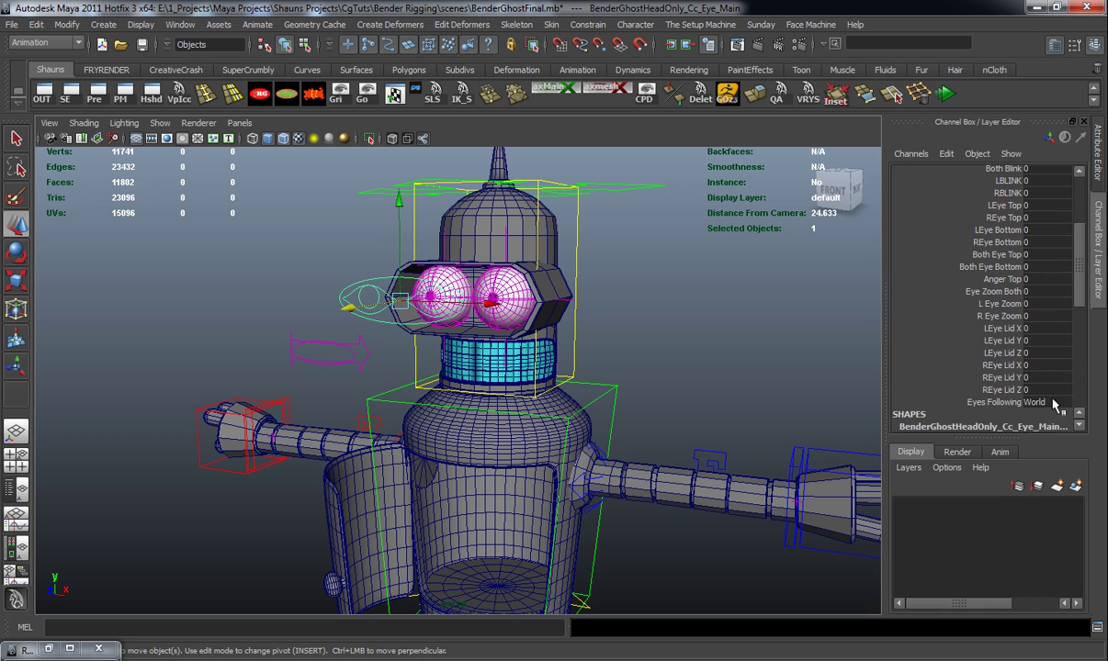
pyautogui.click(1056, 404)
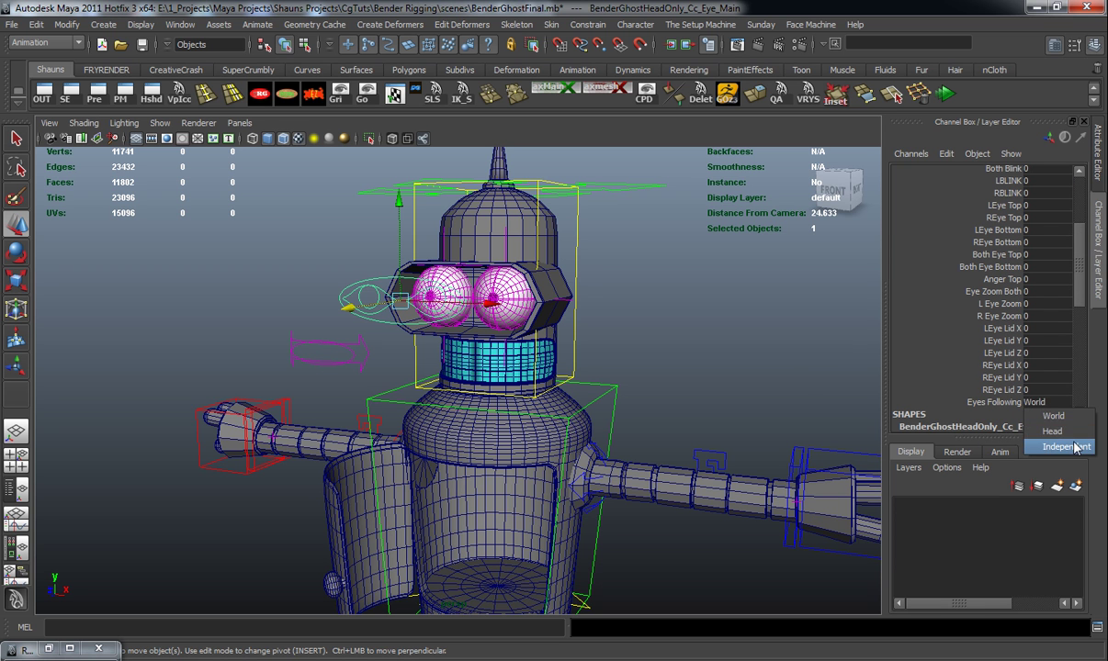
pyautogui.click(1066, 447)
# Try moving the head control and the CC_BenderMain_World control with the eyes independent, undoing the moves
pyautogui.click(568, 285)
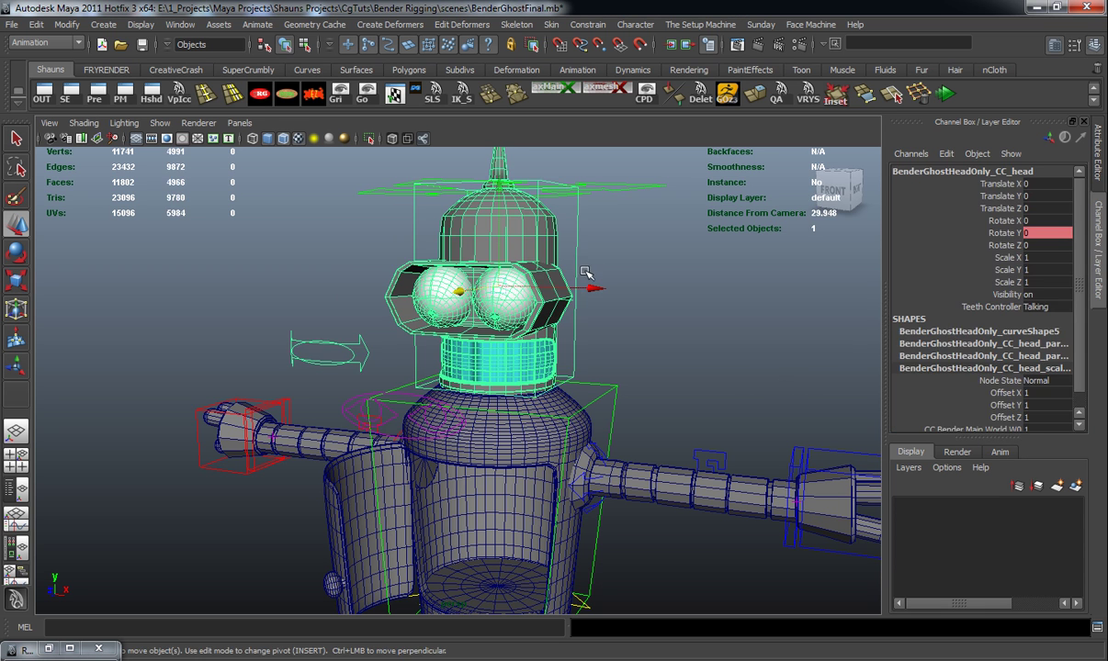
pyautogui.moveTo(506, 292); pyautogui.dragTo(703, 285)
pyautogui.scroll(-6, 704, 286)
pyautogui.click(530, 521)
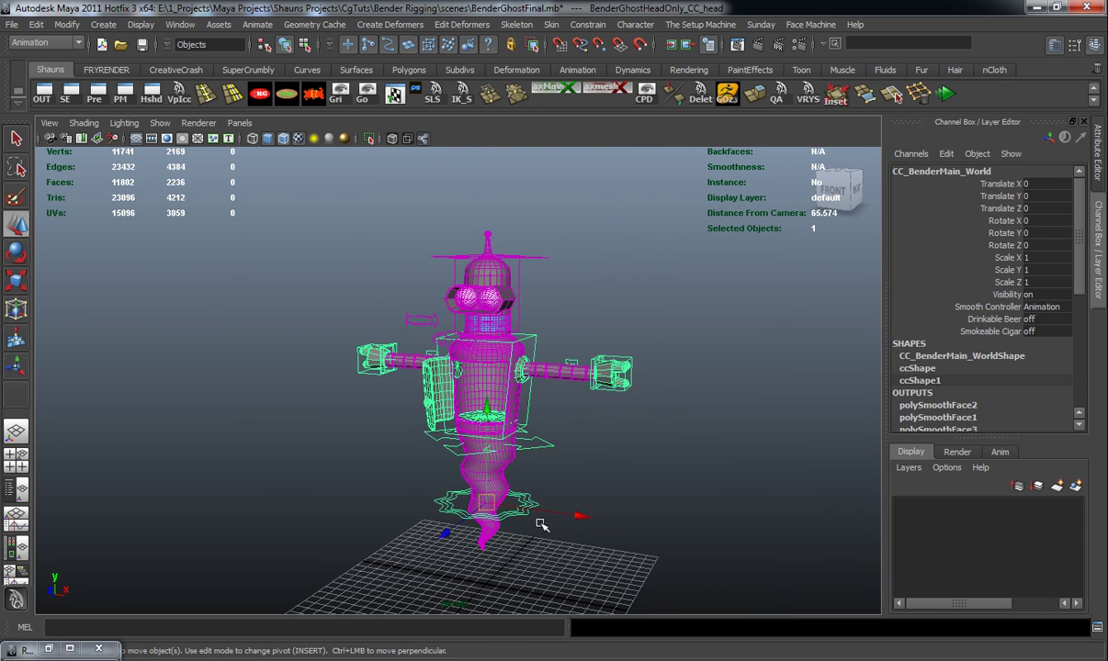
pyautogui.moveTo(481, 511); pyautogui.dragTo(423, 496)
pyautogui.hotkey('ctrl', 'z')
pyautogui.click(564, 463)
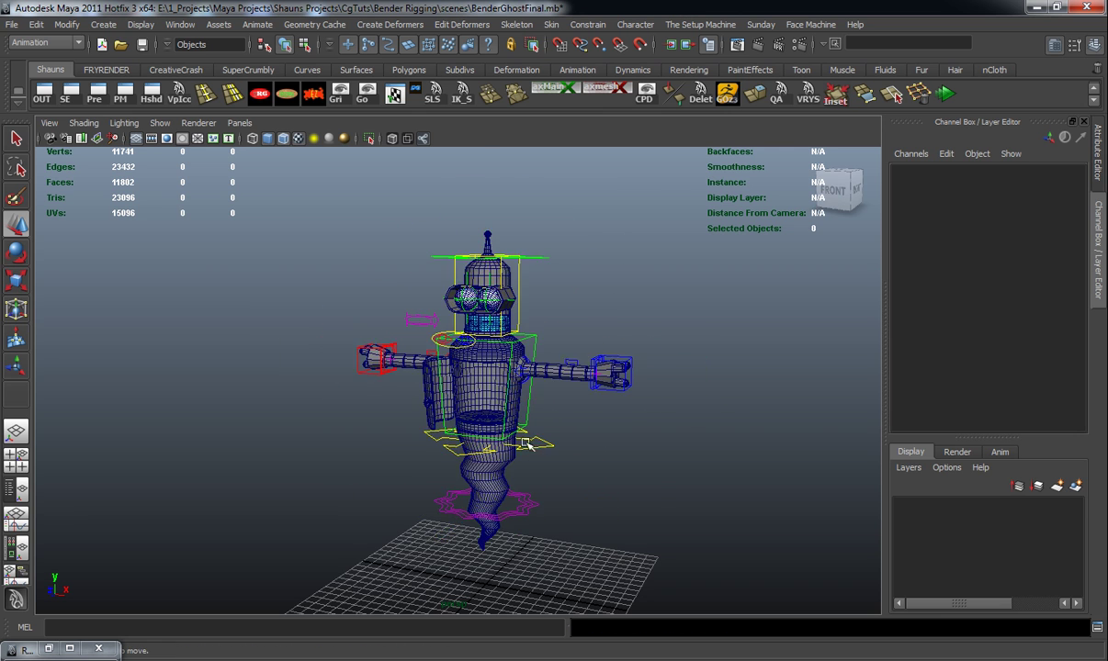
# Move the Cc_Eye_Main control up to the height of the eyes and clear the selection
pyautogui.keyDown('alt'); pyautogui.moveTo(510, 408); pyautogui.dragTo(516, 447, button='middle'); pyautogui.keyUp('alt')
pyautogui.scroll(5, 517, 448)
pyautogui.scroll(3, 517, 448)
pyautogui.click(431, 352)
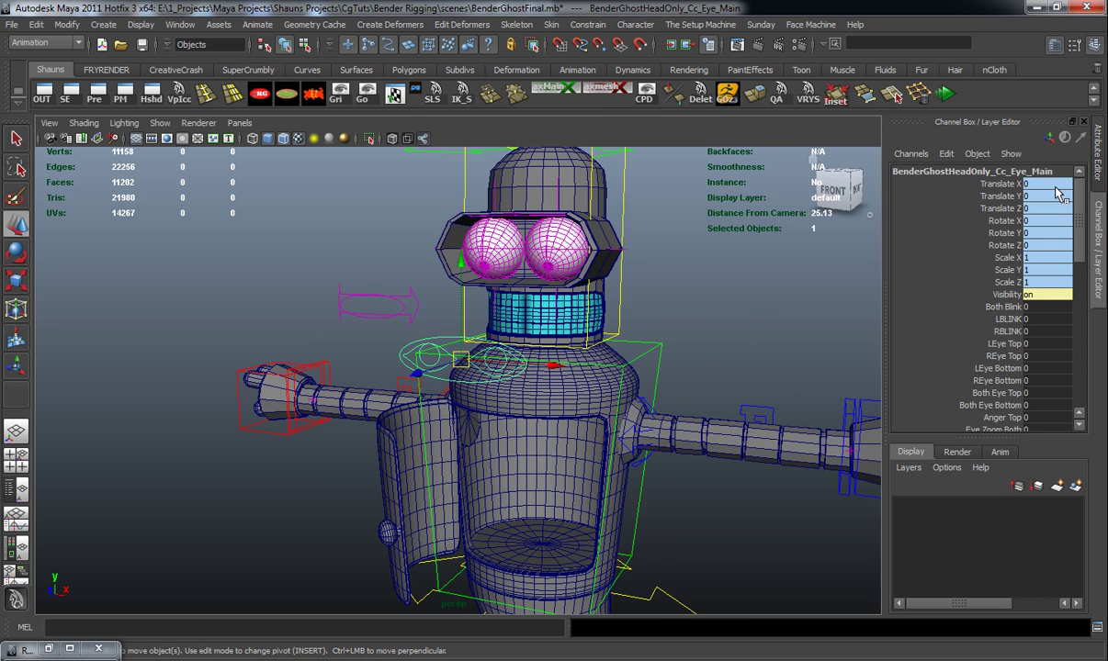
pyautogui.moveTo(459, 262); pyautogui.dragTo(456, 145)
pyautogui.keyDown('alt'); pyautogui.moveTo(684, 303); pyautogui.dragTo(686, 347, button='middle'); pyautogui.keyUp('alt')
pyautogui.click(684, 346)
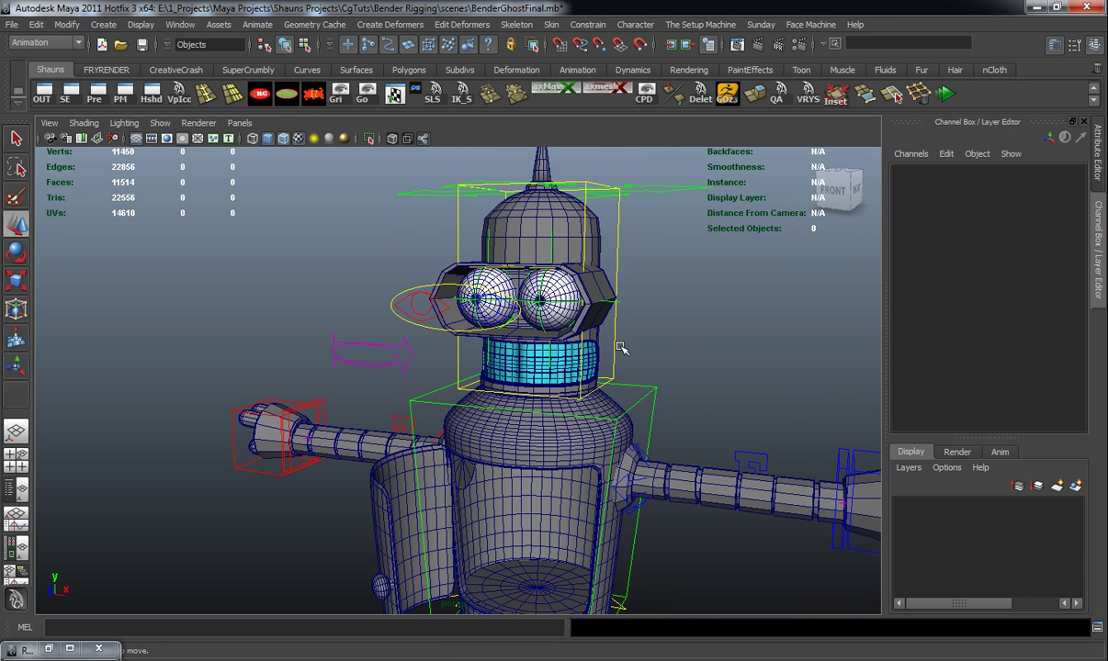
# Switch Eyes Following on the Cc_Eye_Main control from Independent to another mode
pyautogui.click(617, 348)
pyautogui.scroll(-1, 1023, 344)
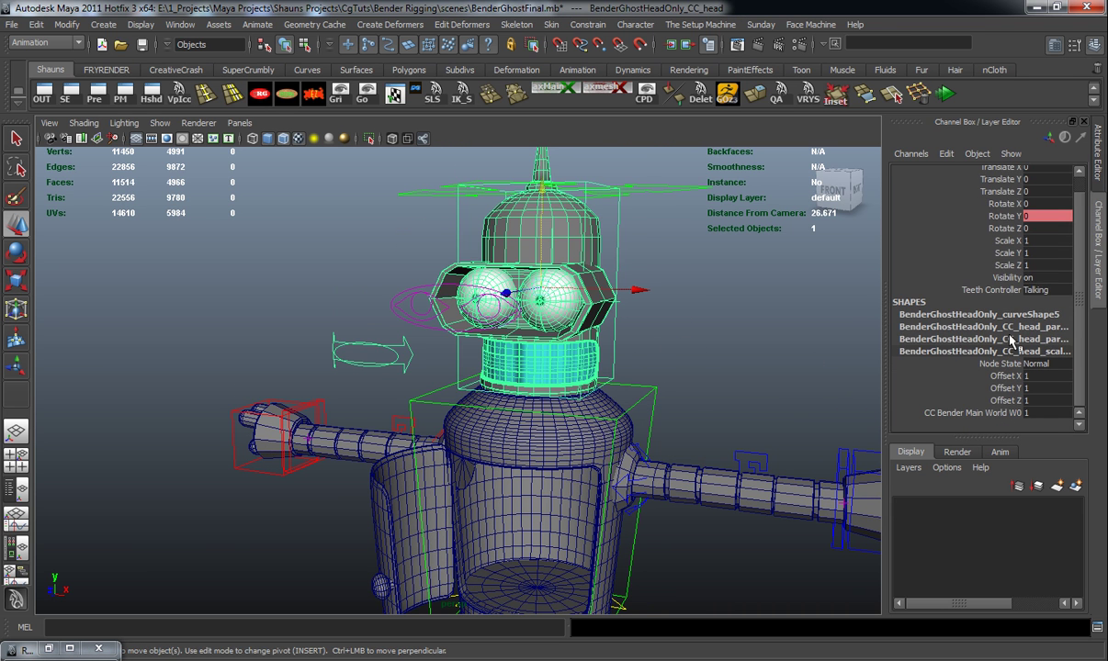
pyautogui.click(707, 341)
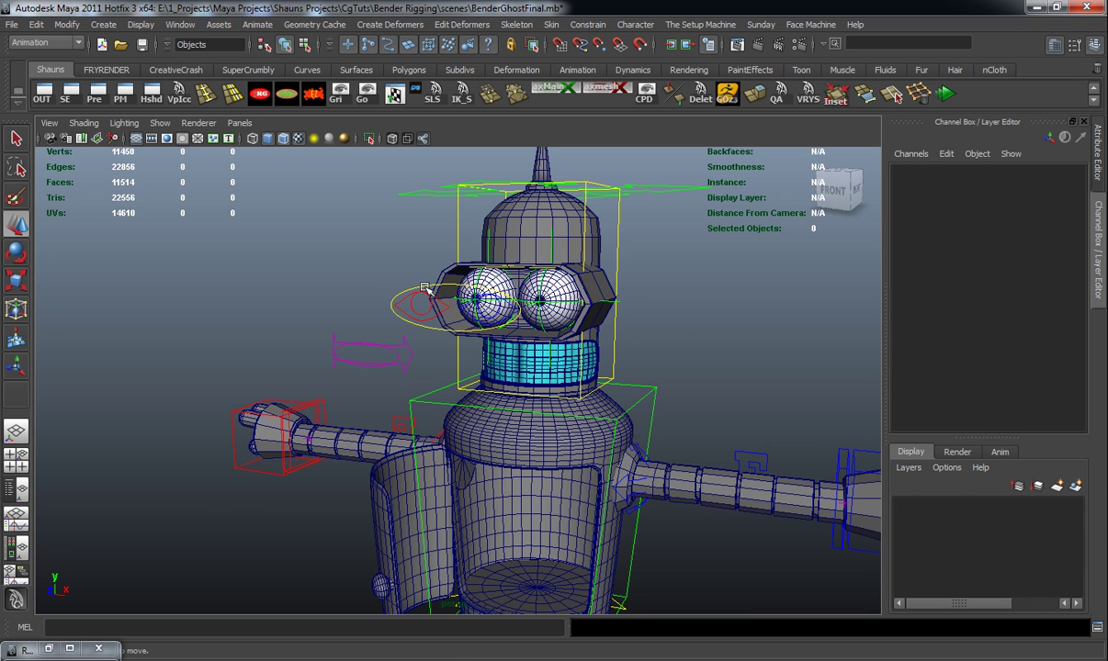
pyautogui.click(417, 284)
pyautogui.scroll(-5, 1051, 367)
pyautogui.click(1051, 369)
pyautogui.click(1051, 388)
pyautogui.click(632, 353)
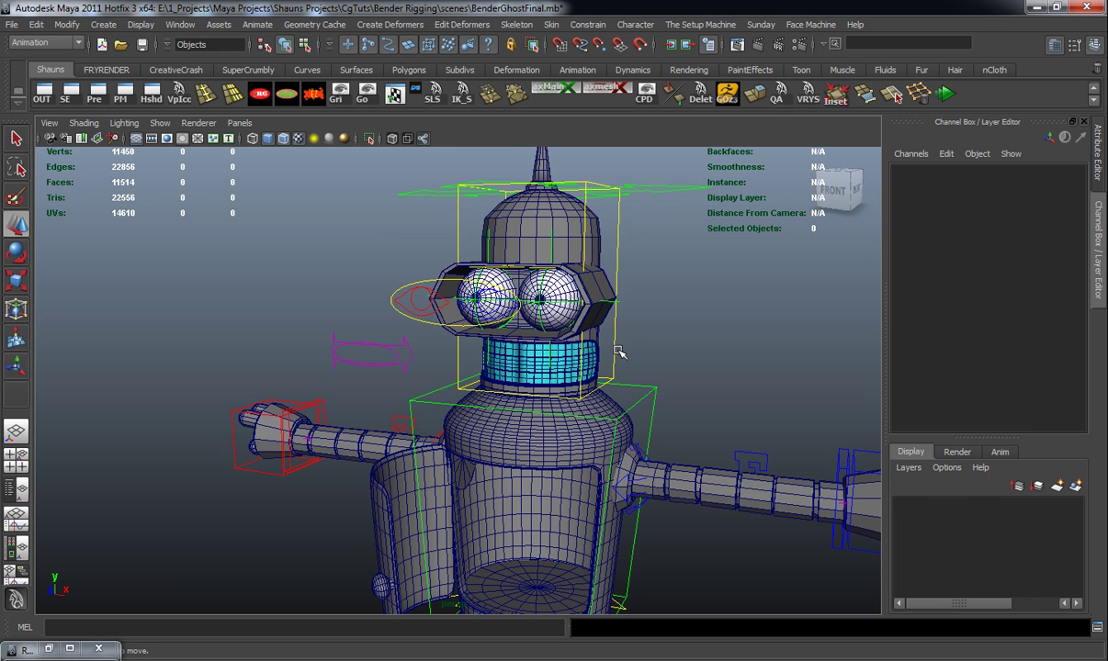
# Try rotating the CC_head control to see how the eyes follow, undoing the rotation
pyautogui.press('e')
pyautogui.click(617, 348)
pyautogui.moveTo(660, 297); pyautogui.dragTo(651, 336)
pyautogui.hotkey('ctrl', 'z')
pyautogui.click(818, 332)
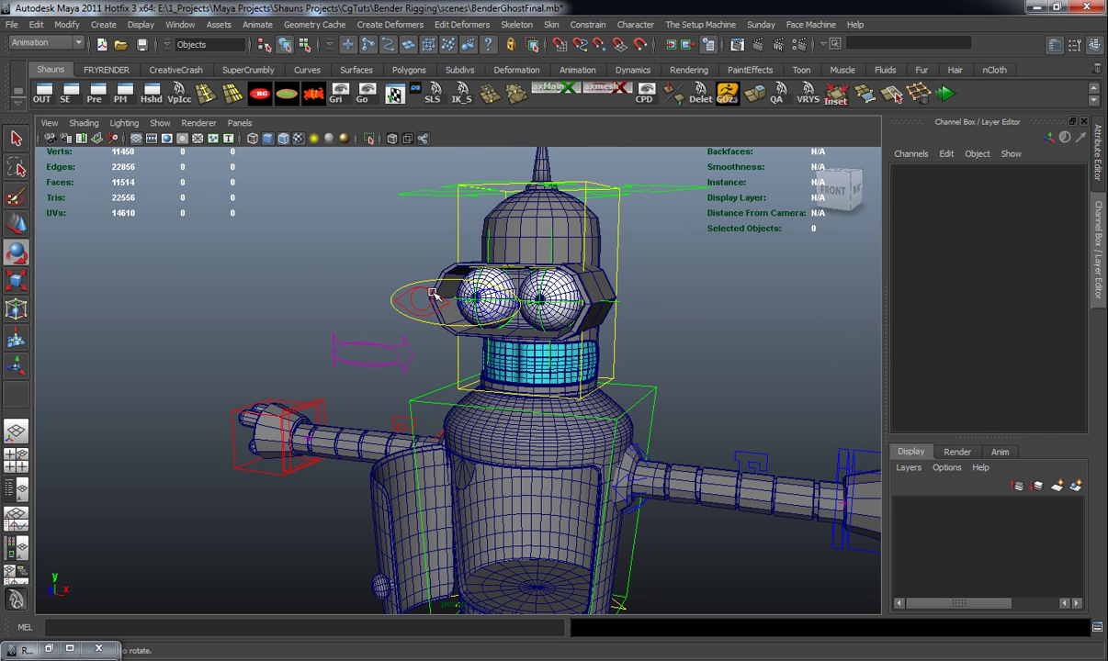
# Change the Eyes Following mode once more and test it by rotating the CC_head control, undoing the rotation
pyautogui.click(430, 289)
pyautogui.scroll(-5, 1054, 340)
pyautogui.click(1049, 401)
pyautogui.click(715, 381)
pyautogui.click(614, 357)
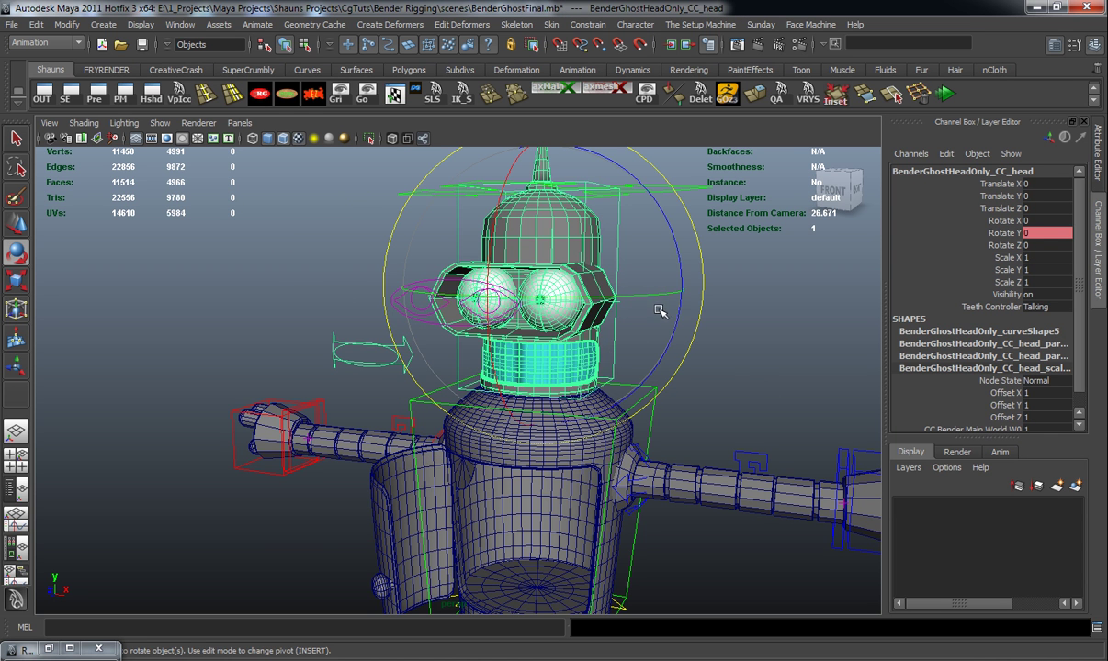
pyautogui.moveTo(663, 299); pyautogui.dragTo(634, 315)
pyautogui.hotkey('ctrl', 'z')
pyautogui.click(764, 375)
# Close the chest door by setting Door Movements to 0 on the CC_BodyMain control
pyautogui.keyDown('alt'); pyautogui.moveTo(751, 401); pyautogui.dragTo(702, 336, button='right'); pyautogui.keyUp('alt')
pyautogui.keyDown('alt'); pyautogui.moveTo(702, 336); pyautogui.dragTo(645, 248, button='middle'); pyautogui.keyUp('alt')
pyautogui.keyDown('alt'); pyautogui.moveTo(592, 317); pyautogui.dragTo(549, 303); pyautogui.keyUp('alt')
pyautogui.click(512, 264)
pyautogui.scroll(-1, 1010, 333)
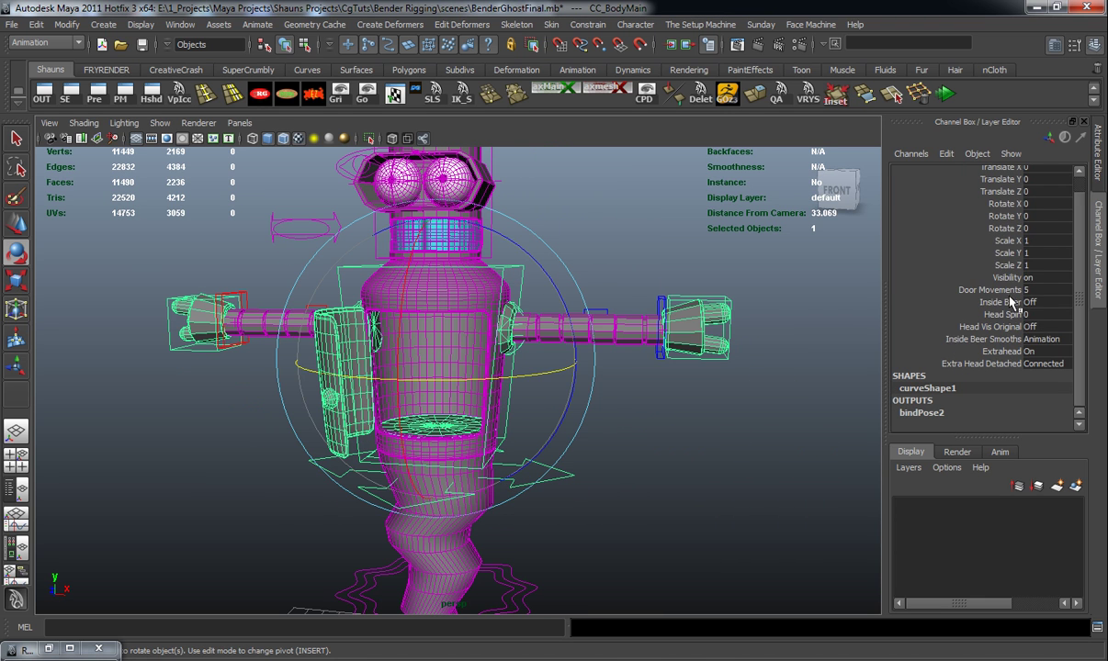
pyautogui.click(1007, 291)
pyautogui.moveTo(839, 269); pyautogui.dragTo(548, 308, button='middle')
pyautogui.click(651, 416)
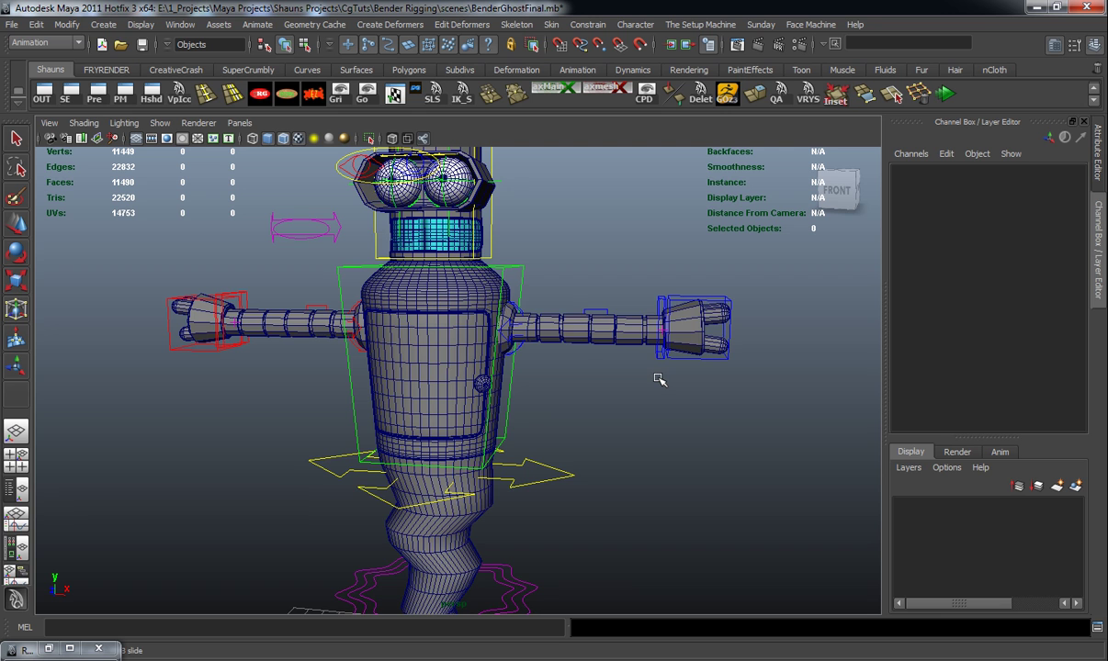
# Try posing the left arm by moving its CC_L_Ik_arm control, undoing each move
pyautogui.keyDown('alt'); pyautogui.moveTo(663, 382); pyautogui.dragTo(678, 418); pyautogui.keyUp('alt')
pyautogui.keyDown('alt'); pyautogui.moveTo(685, 419); pyautogui.dragTo(658, 398, button='middle'); pyautogui.keyUp('alt')
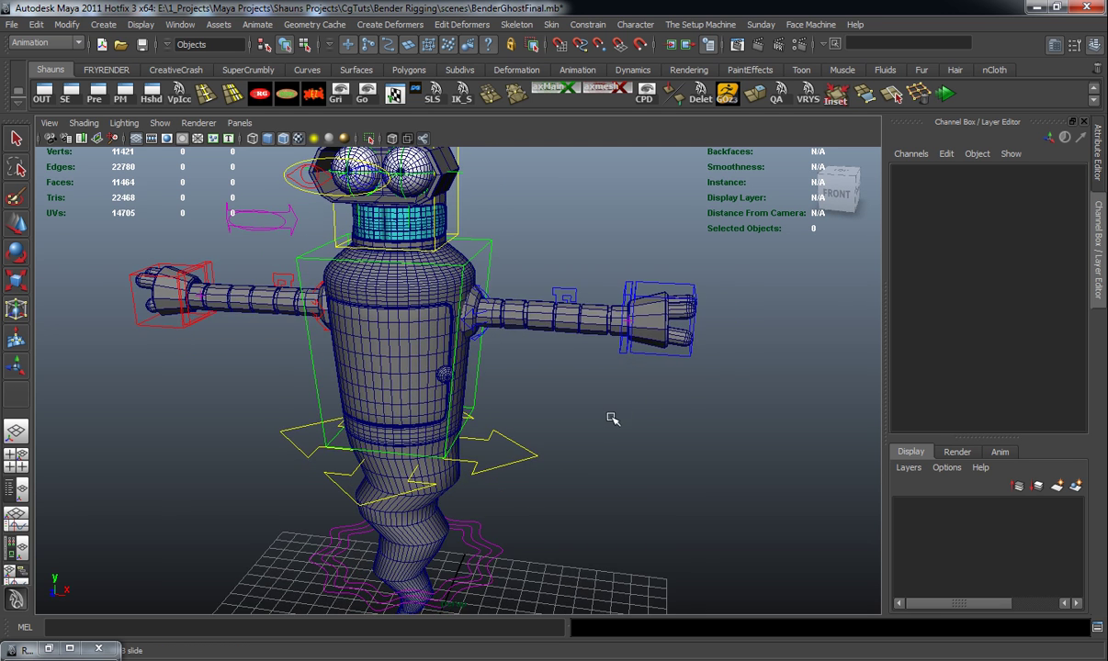
pyautogui.scroll(3, 627, 429)
pyautogui.keyDown('alt'); pyautogui.moveTo(638, 415); pyautogui.dragTo(635, 383); pyautogui.keyUp('alt')
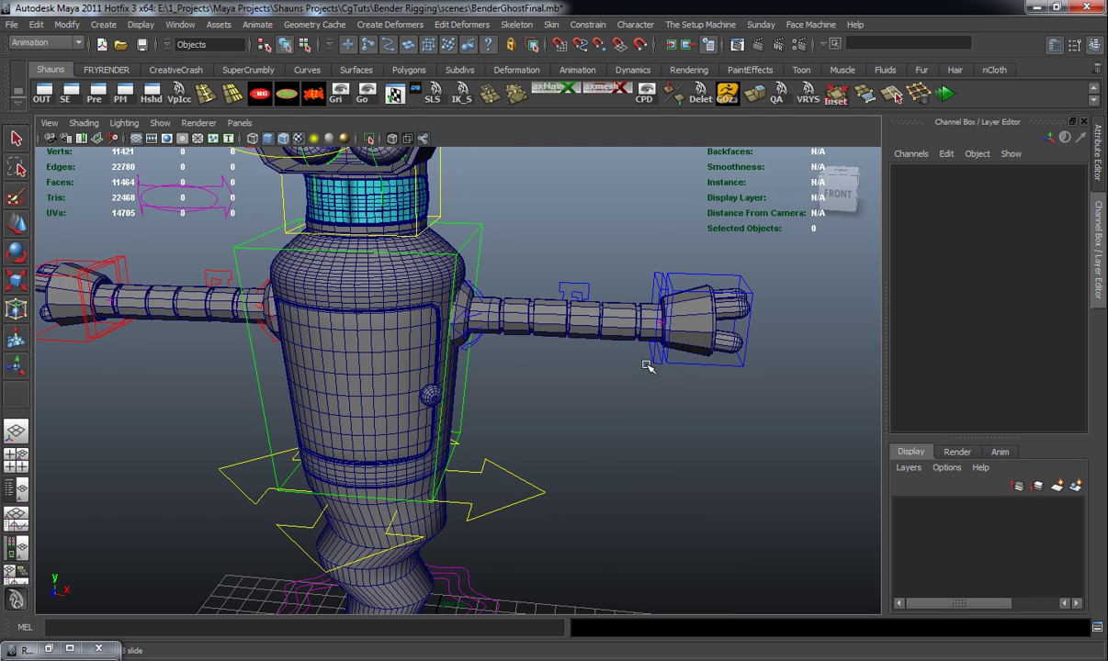
pyautogui.click(651, 362)
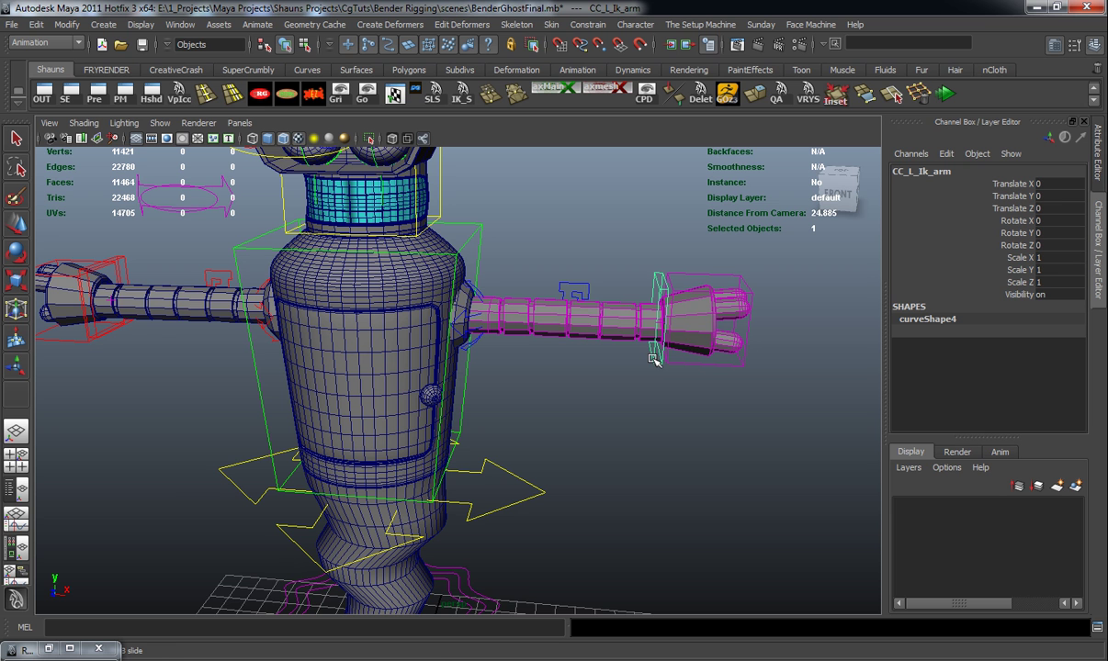
pyautogui.press('w')
pyautogui.moveTo(663, 321); pyautogui.dragTo(637, 384)
pyautogui.hotkey('ctrl', 'z')
pyautogui.hotkey('ctrl', 'z')
pyautogui.moveTo(556, 268)
pyautogui.mouseDown()
pyautogui.moveTo(596, 300)
pyautogui.moveTo(532, 436)
pyautogui.moveTo(573, 433)
pyautogui.moveTo(551, 261)
pyautogui.mouseUp()
pyautogui.hotkey('ctrl', 'z')
pyautogui.click(665, 416)
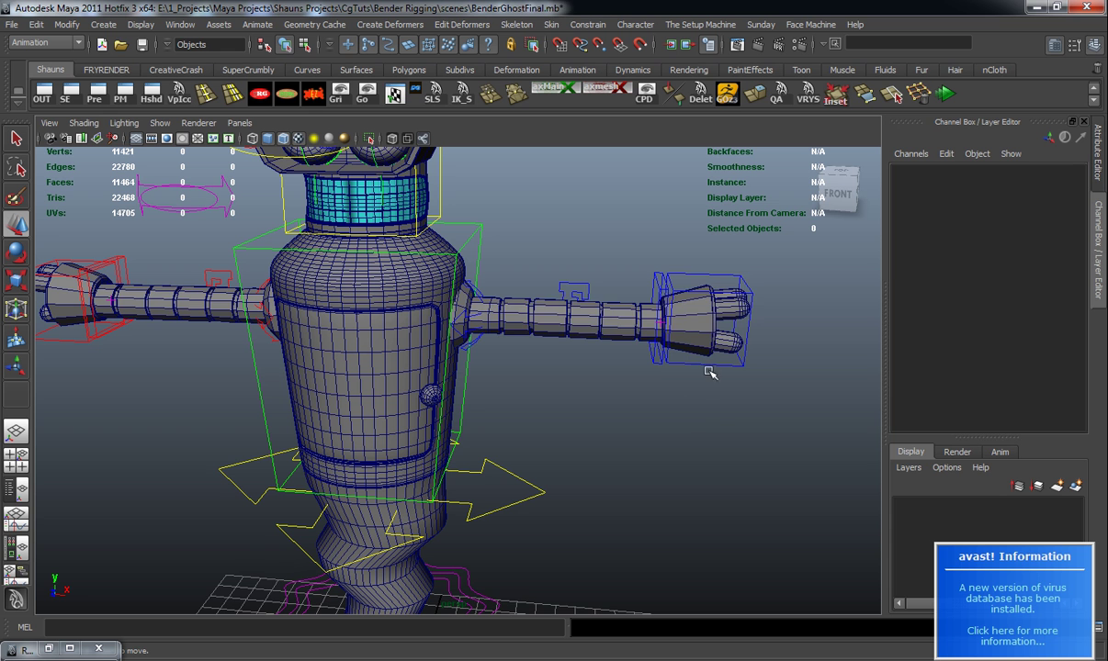
# Try the Finger 1X, 1Y and 1Z attributes on the CC_L_HandSig control, returning the finger to 0
pyautogui.click(703, 362)
pyautogui.scroll(-3, 1037, 374)
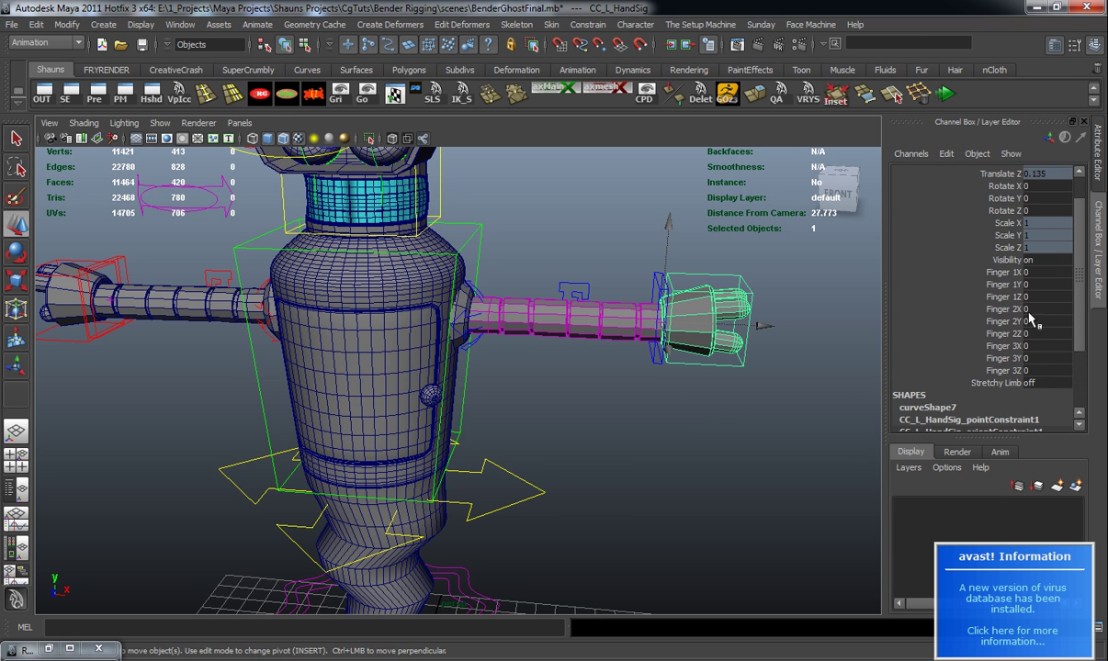
pyautogui.click(1012, 274)
pyautogui.keyDown('alt'); pyautogui.moveTo(791, 400); pyautogui.dragTo(634, 406); pyautogui.keyUp('alt')
pyautogui.keyDown('alt'); pyautogui.moveTo(634, 406); pyautogui.dragTo(713, 414, button='right'); pyautogui.keyUp('alt')
pyautogui.keyDown('alt'); pyautogui.moveTo(713, 414); pyautogui.dragTo(586, 429, button='middle'); pyautogui.keyUp('alt')
pyautogui.scroll(3, 590, 433)
pyautogui.click(995, 287)
pyautogui.moveTo(783, 340); pyautogui.dragTo(921, 349, button='middle')
pyautogui.hotkey('ctrl', 'z')
pyautogui.click(995, 297)
pyautogui.hotkey('ctrl', 'z')
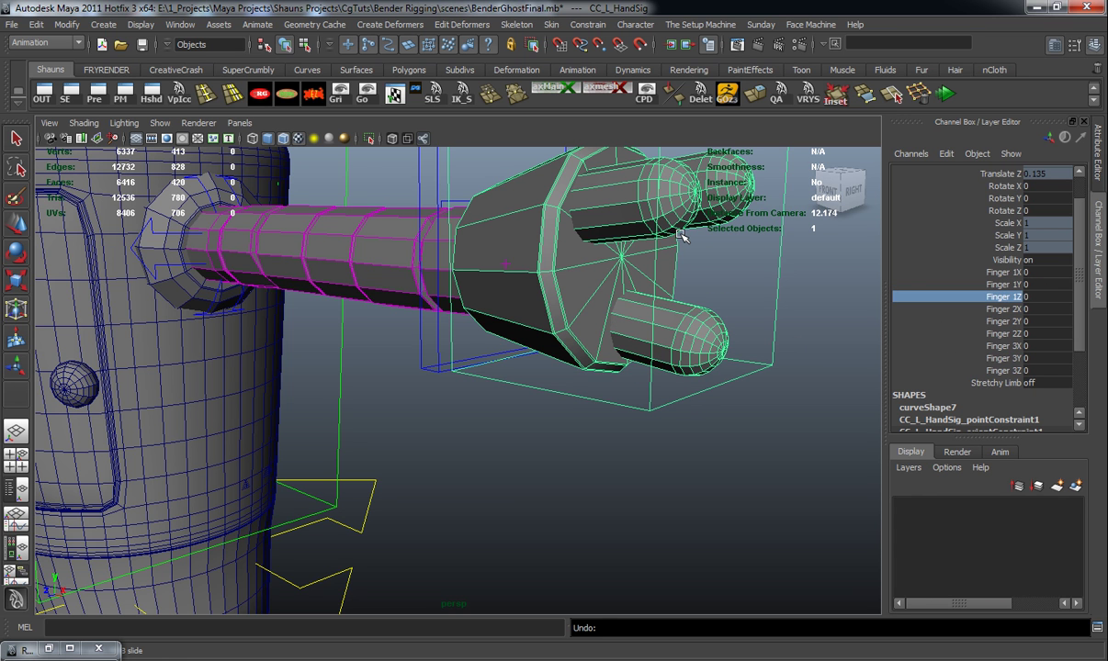
# Set Stretchy Limb to On for the left hand control and clear the selection
pyautogui.click(1045, 384)
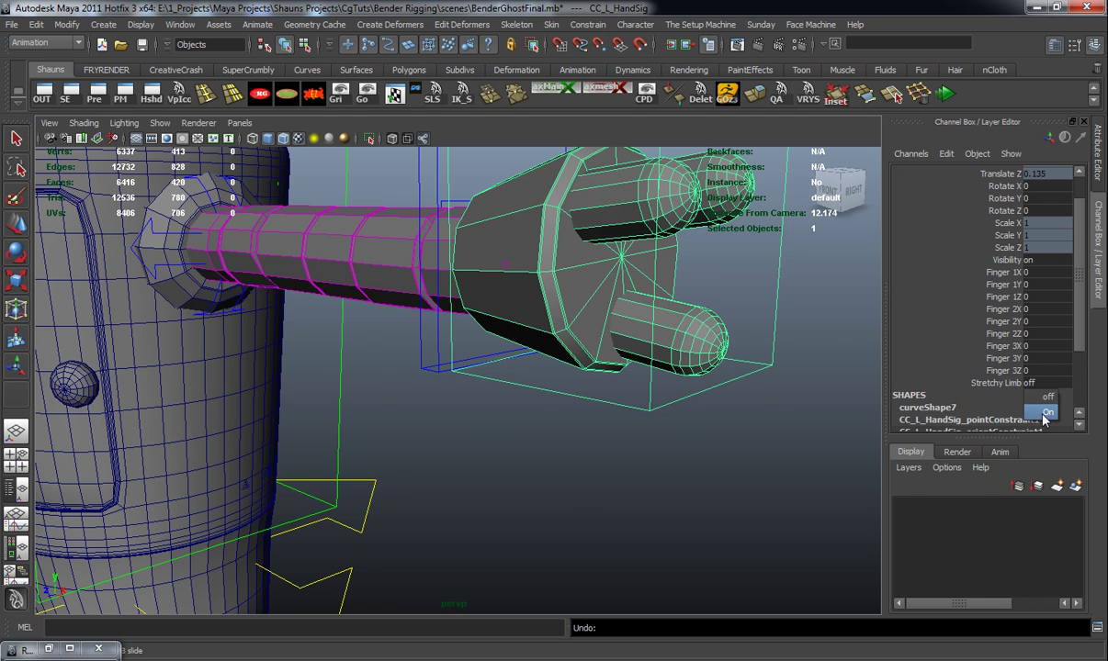
pyautogui.click(1044, 416)
pyautogui.scroll(-3, 489, 422)
pyautogui.keyDown('alt'); pyautogui.moveTo(490, 423); pyautogui.dragTo(627, 454); pyautogui.keyUp('alt')
pyautogui.click(627, 455)
pyautogui.scroll(-3, 622, 435)
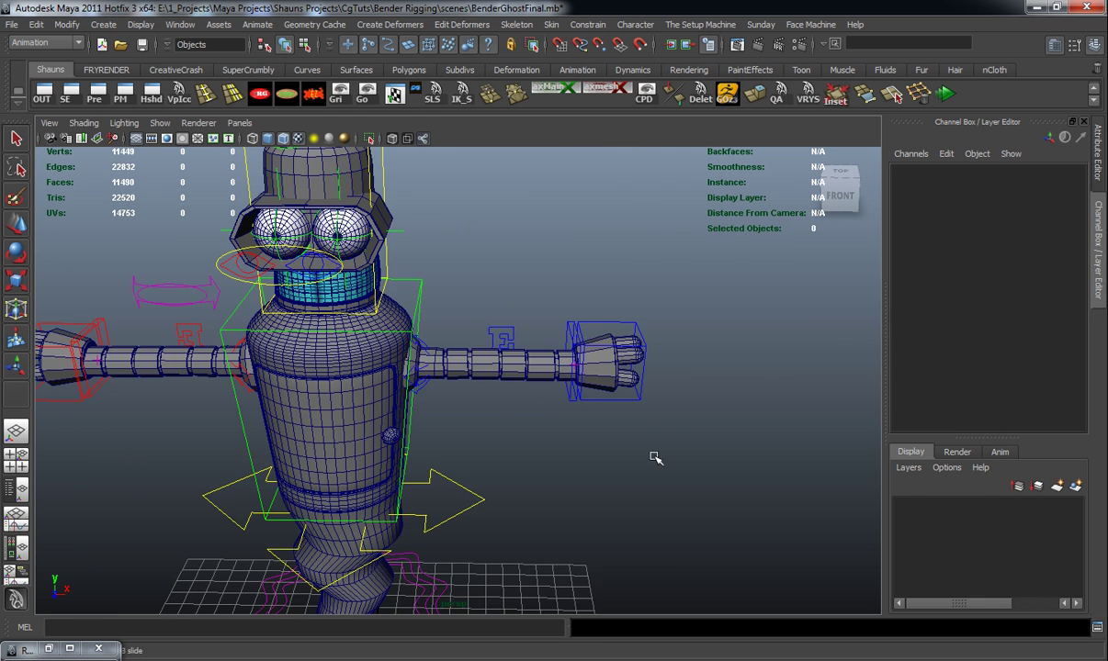
# Stretch the left arm far outward by moving the CC_L_Ik_arm control to a Translate X of about 30.575
pyautogui.keyDown('alt'); pyautogui.moveTo(621, 433); pyautogui.dragTo(595, 391, button='middle'); pyautogui.keyUp('alt')
pyautogui.click(544, 352)
pyautogui.click(526, 412)
pyautogui.press('w')
pyautogui.hotkey('ctrl', 'z')
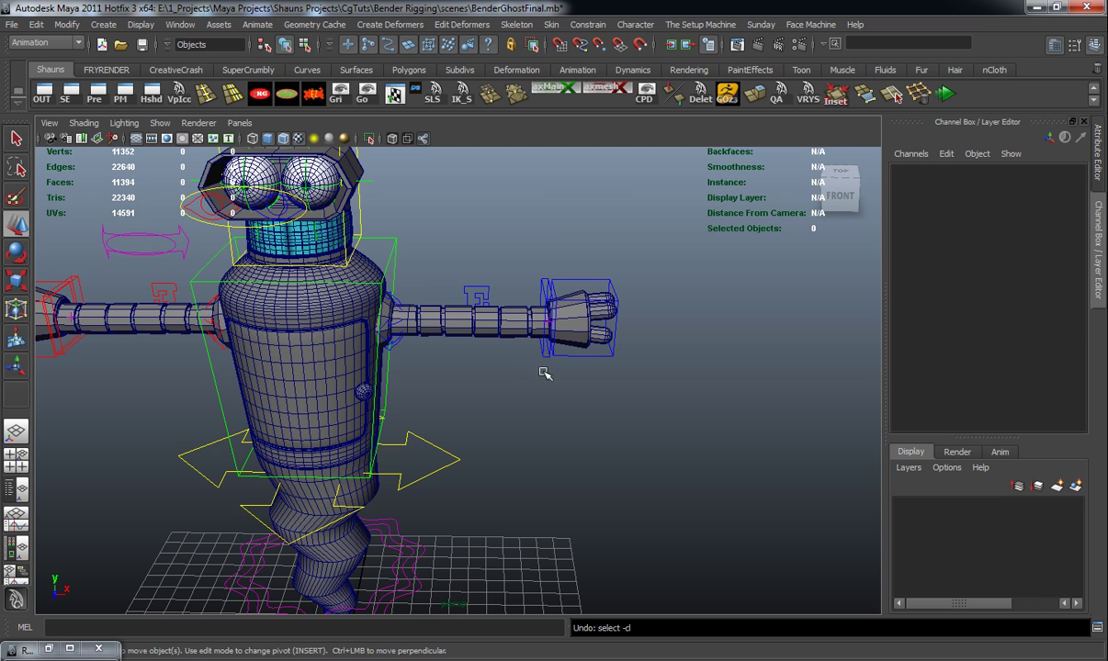
pyautogui.moveTo(637, 323); pyautogui.dragTo(1107, 325)
pyautogui.scroll(-5, 555, 414)
pyautogui.keyDown('alt'); pyautogui.moveTo(555, 415); pyautogui.dragTo(504, 353); pyautogui.keyUp('alt')
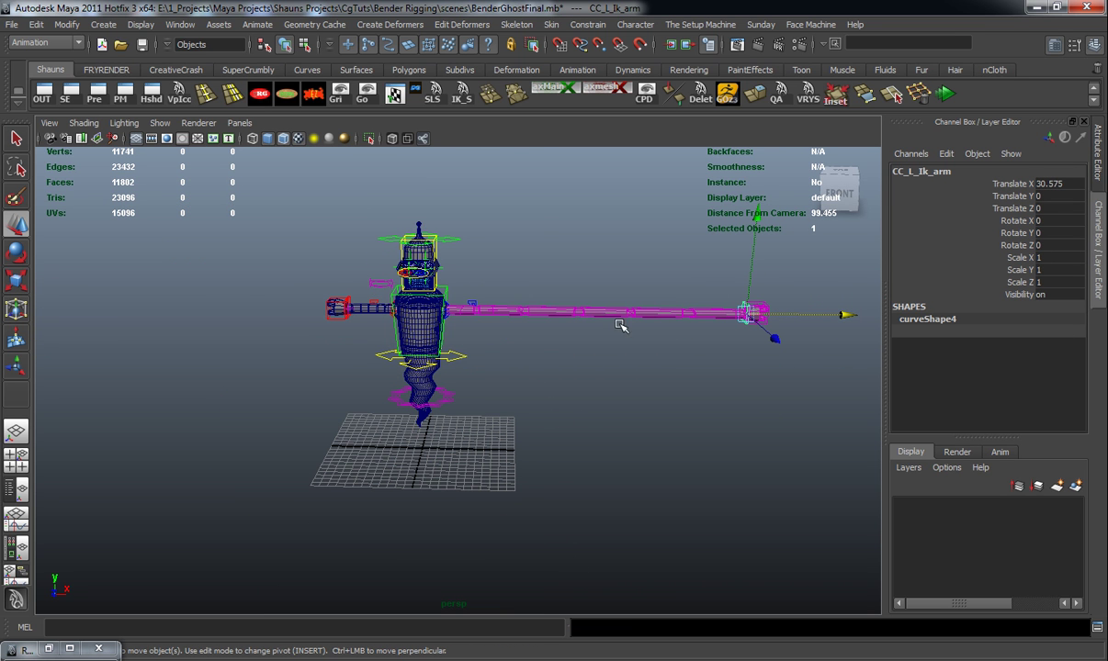
# Try scaling the whole rig with the CC_BenderMain_World control, and undo both the scaling and the left arm stretch
pyautogui.keyDown('alt'); pyautogui.moveTo(498, 424); pyautogui.dragTo(558, 429, button='middle'); pyautogui.keyUp('alt')
pyautogui.scroll(3, 558, 429)
pyautogui.click(558, 445)
pyautogui.click(522, 411)
pyautogui.press('r')
pyautogui.moveTo(494, 415); pyautogui.dragTo(111, 419)
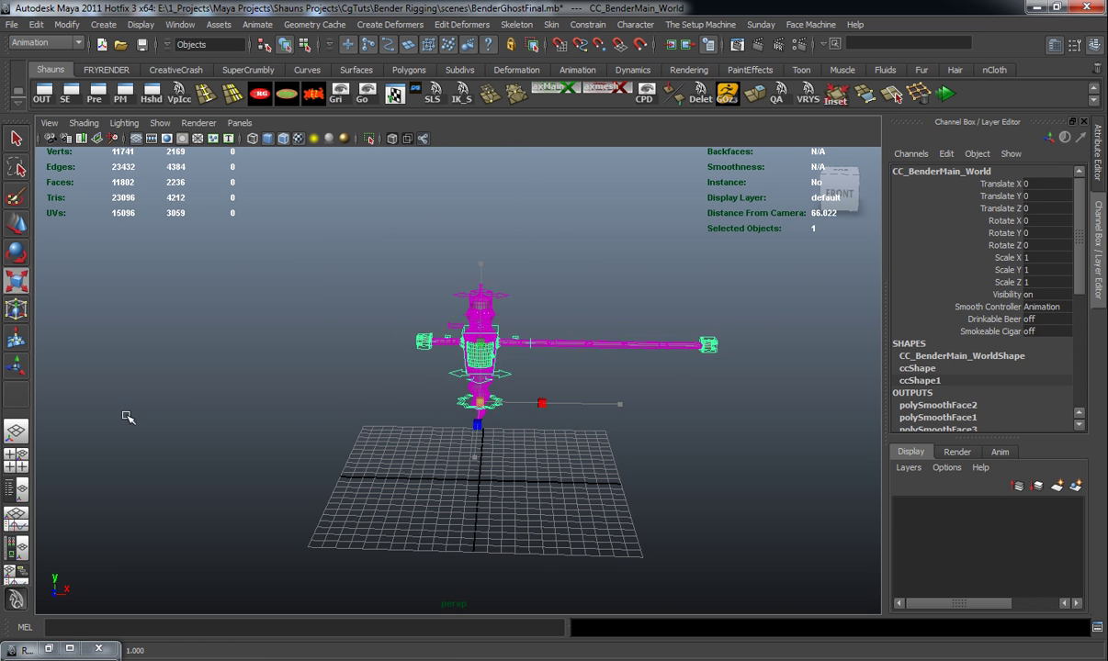
pyautogui.moveTo(478, 401); pyautogui.dragTo(1011, 423)
pyautogui.hotkey('ctrl', 'z')
pyautogui.hotkey('ctrl', 'z')
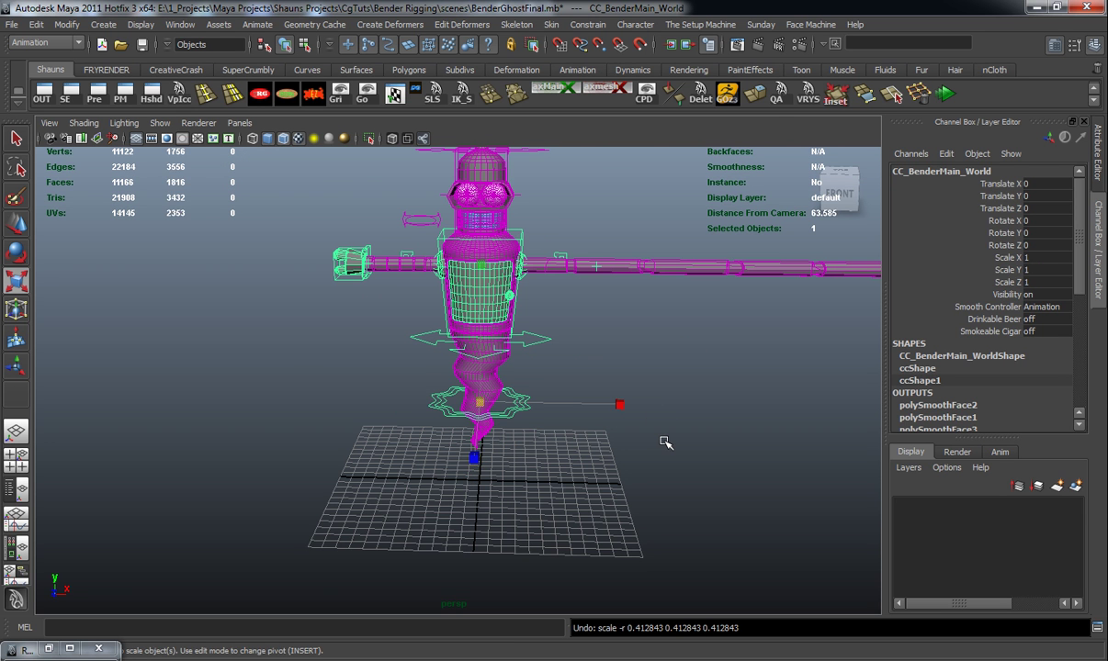
pyautogui.hotkey('ctrl', 'z')
pyautogui.hotkey('ctrl', 'z')
pyautogui.hotkey('ctrl', 'z')
pyautogui.click(668, 412)
# Set Stretchy Limb to off on the CC_L_HandSig control and clear the selection
pyautogui.keyDown('alt'); pyautogui.moveTo(672, 410); pyautogui.dragTo(670, 467, button='middle'); pyautogui.keyUp('alt')
pyautogui.scroll(5, 670, 466)
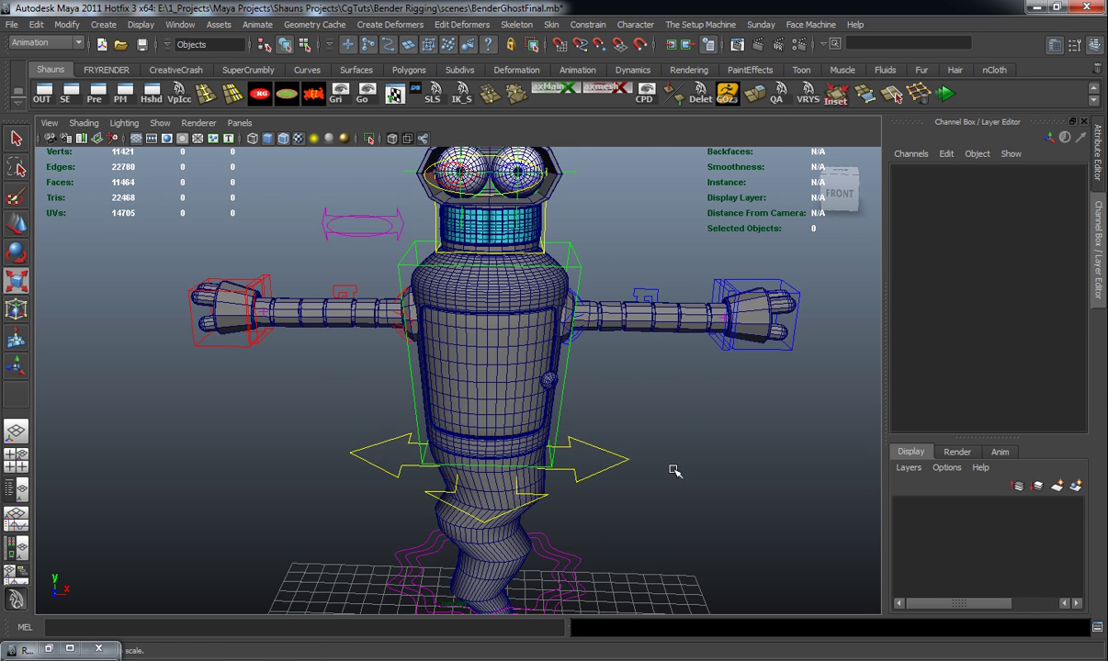
pyautogui.keyDown('alt'); pyautogui.moveTo(670, 466); pyautogui.dragTo(757, 414); pyautogui.keyUp('alt')
pyautogui.click(764, 390)
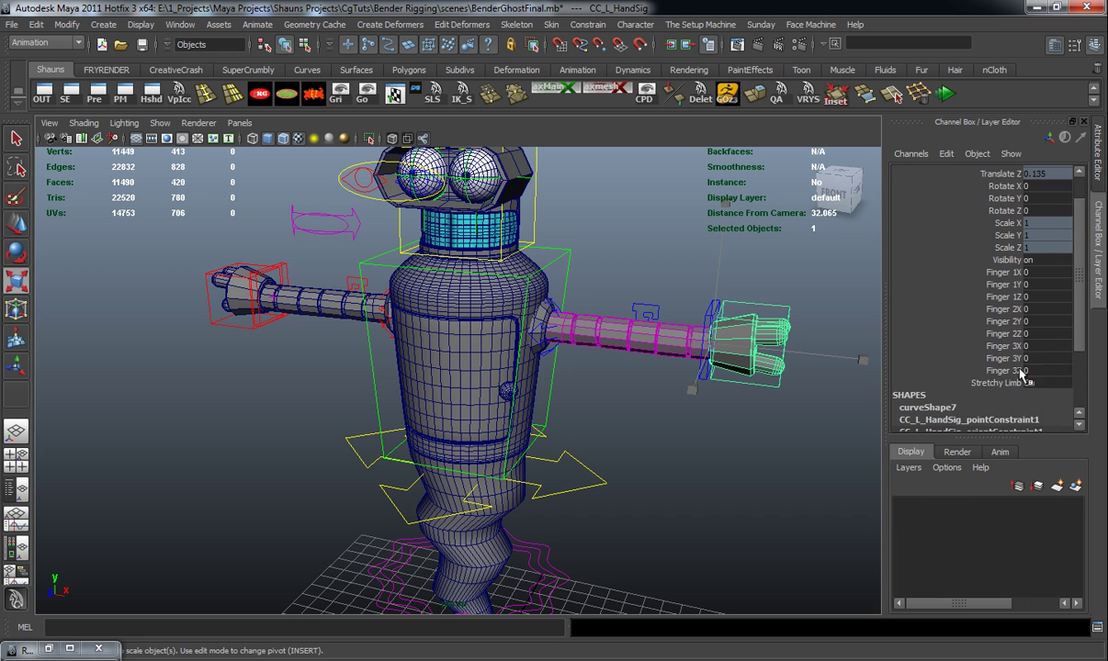
pyautogui.click(1045, 402)
pyautogui.click(734, 465)
# Examine the whole rig and both arms from the front and the sides
pyautogui.keyDown('alt'); pyautogui.moveTo(734, 465); pyautogui.dragTo(586, 416); pyautogui.keyUp('alt')
pyautogui.scroll(-5, 650, 475)
pyautogui.keyDown('alt'); pyautogui.moveTo(477, 423); pyautogui.dragTo(318, 429); pyautogui.keyUp('alt')
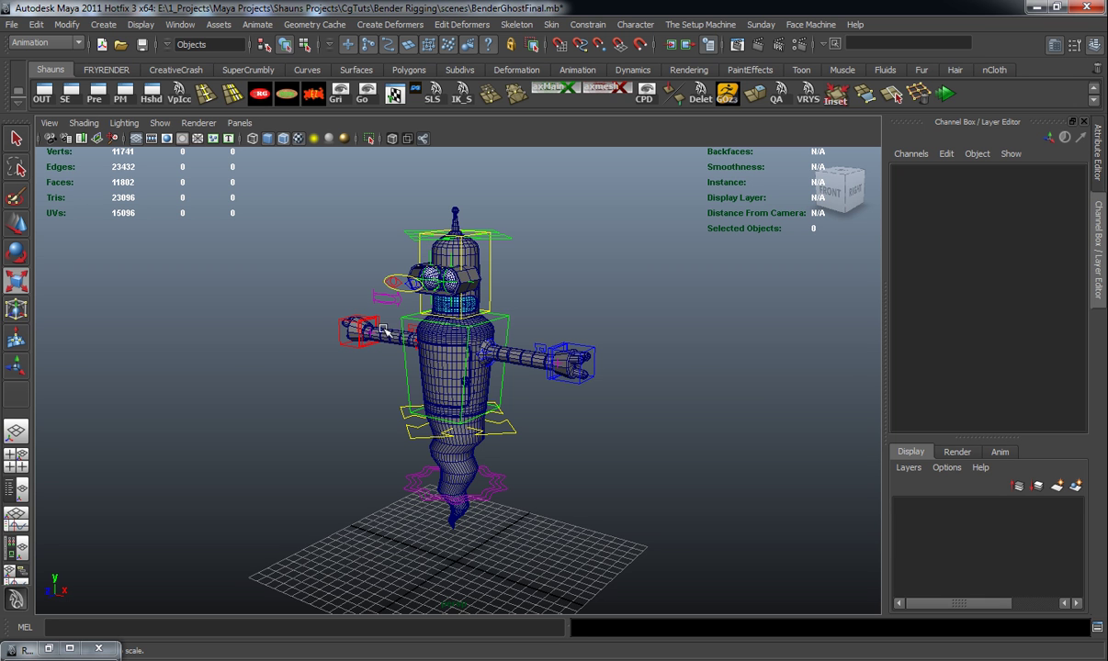
pyautogui.keyDown('alt'); pyautogui.moveTo(376, 348); pyautogui.dragTo(514, 361); pyautogui.keyUp('alt')
pyautogui.keyDown('alt'); pyautogui.moveTo(497, 351); pyautogui.dragTo(487, 376, button='middle'); pyautogui.keyUp('alt')
pyautogui.scroll(4, 487, 376)
pyautogui.keyDown('alt'); pyautogui.moveTo(487, 377); pyautogui.dragTo(371, 376); pyautogui.keyUp('alt')
pyautogui.scroll(5, 373, 376)
# Swap the extra head for the original one using Extrahead and Head Vis Original on the CC_BodyMain control
pyautogui.moveTo(564, 279); pyautogui.dragTo(584, 299)
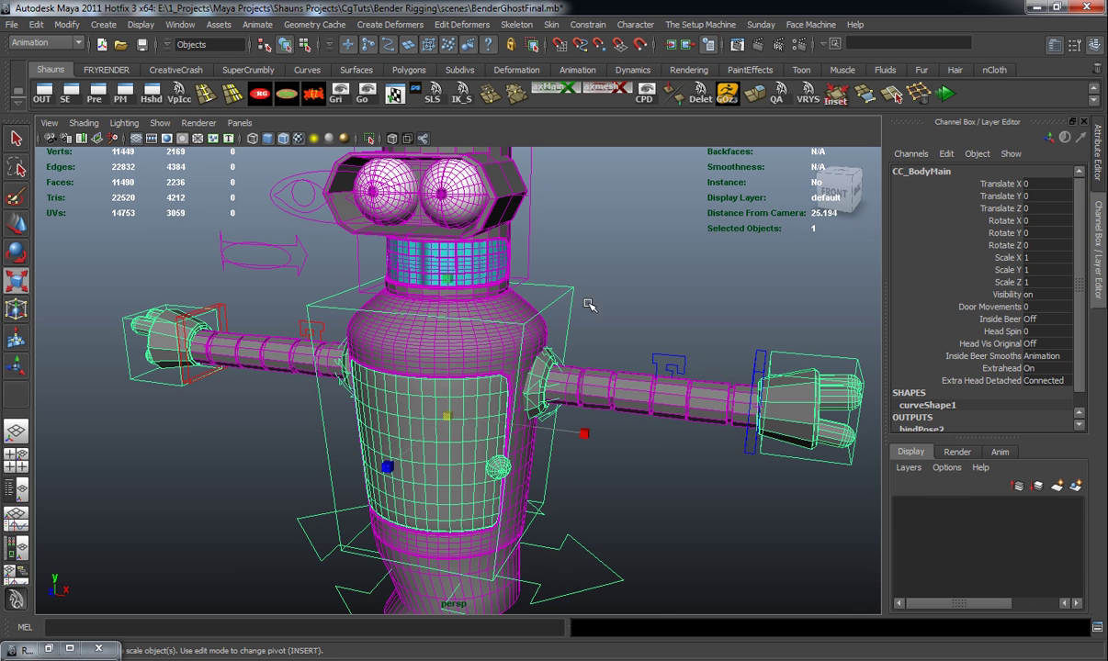
pyautogui.click(1046, 380)
pyautogui.click(1046, 386)
pyautogui.click(1035, 344)
pyautogui.click(1045, 370)
pyautogui.click(687, 290)
pyautogui.scroll(-5, 582, 322)
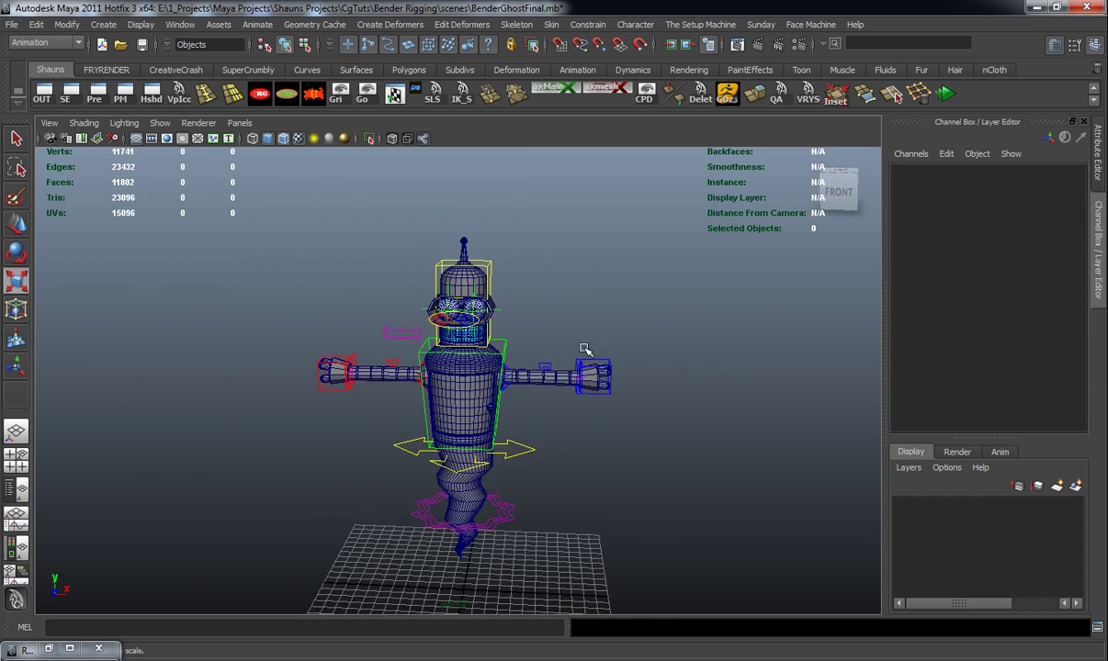
pyautogui.scroll(3, 532, 333)
pyautogui.keyDown('alt'); pyautogui.moveTo(516, 336); pyautogui.dragTo(484, 361); pyautogui.keyUp('alt')
pyautogui.keyDown('alt'); pyautogui.moveTo(465, 369); pyautogui.dragTo(474, 311); pyautogui.keyUp('alt')
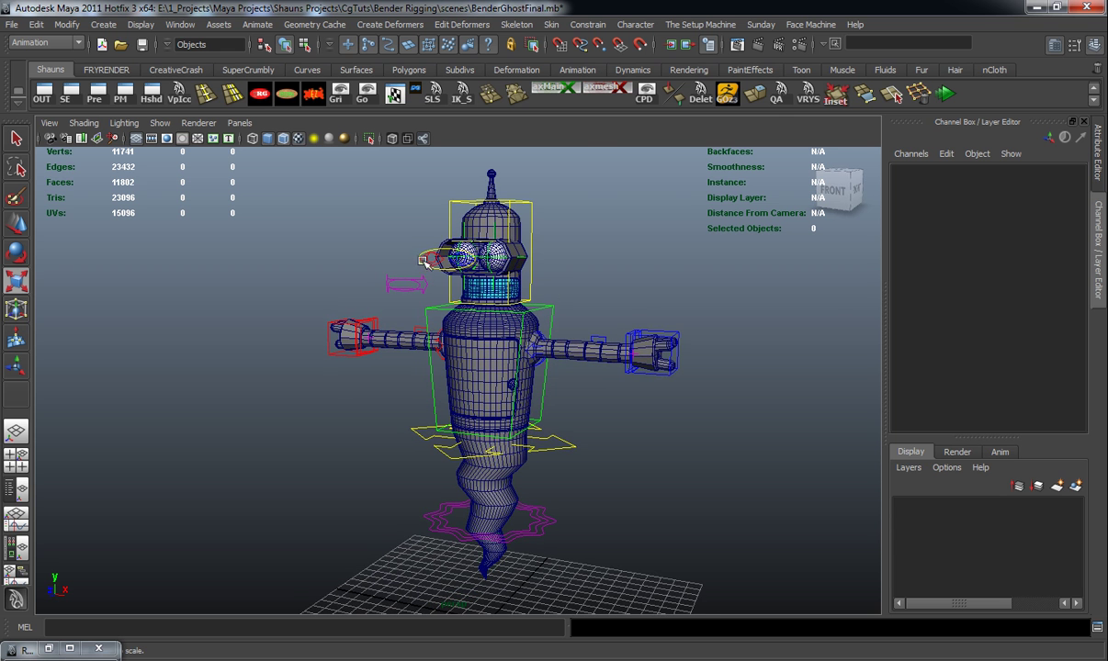